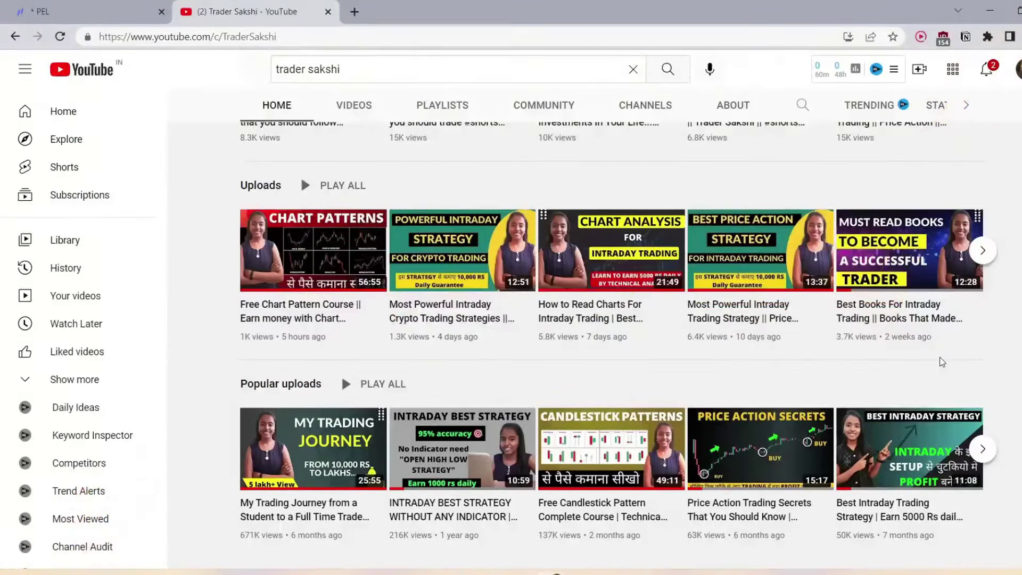
# Step: Open tickertape.in in a new browser tab, go to its Stock Screener and collapse the Market Cap filter
pyautogui.click(355, 11)
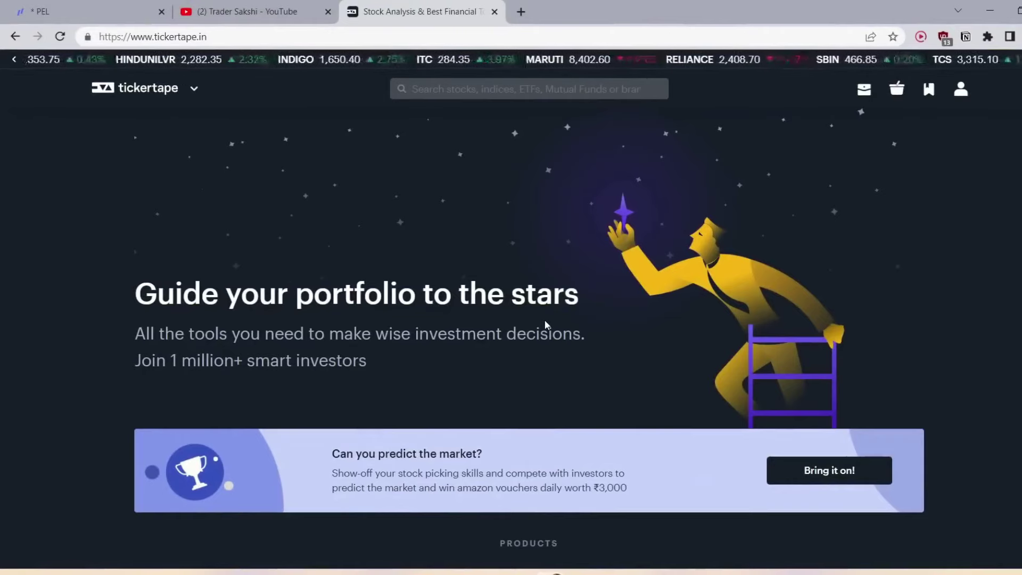
pyautogui.click(161, 94)
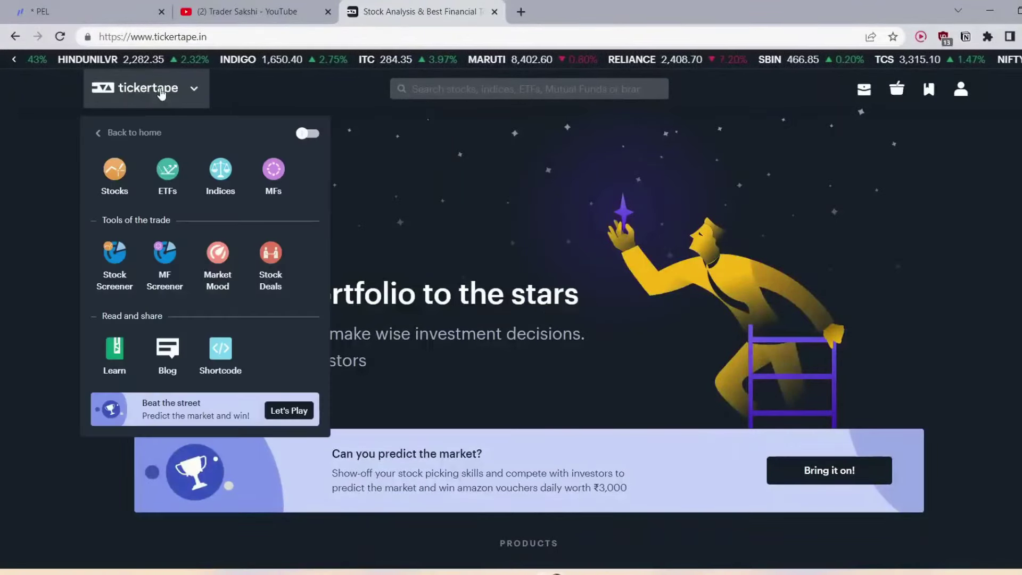
pyautogui.click(113, 273)
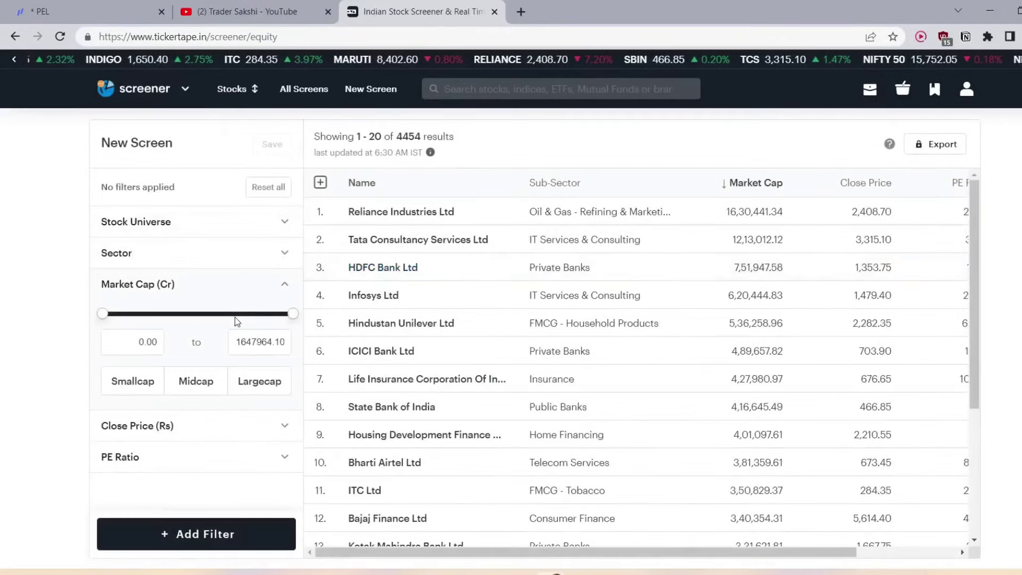
pyautogui.click(285, 284)
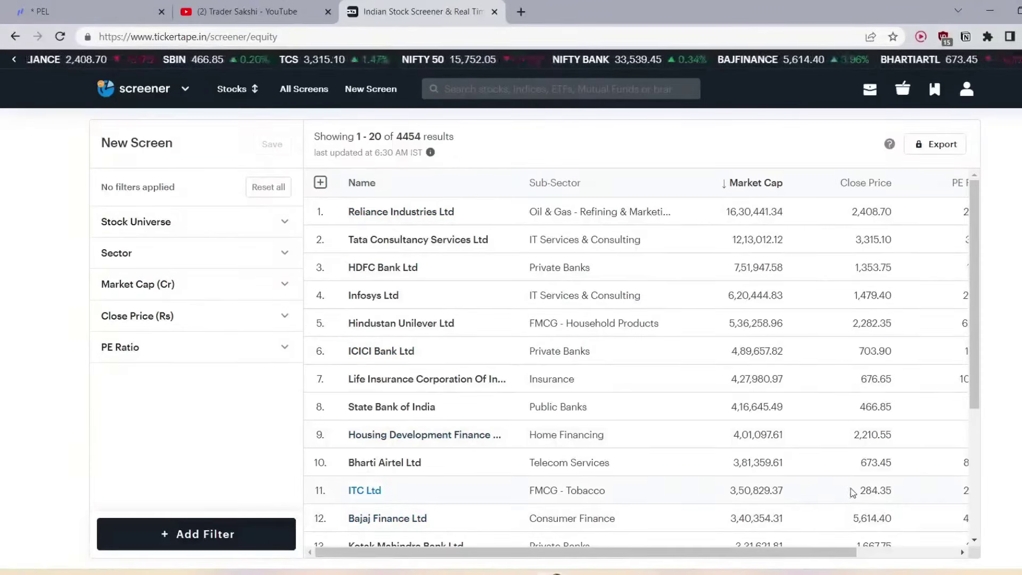
# Step: Limit the Stock Universe filter to the NIFTY 100 stocks
pyautogui.click(285, 221)
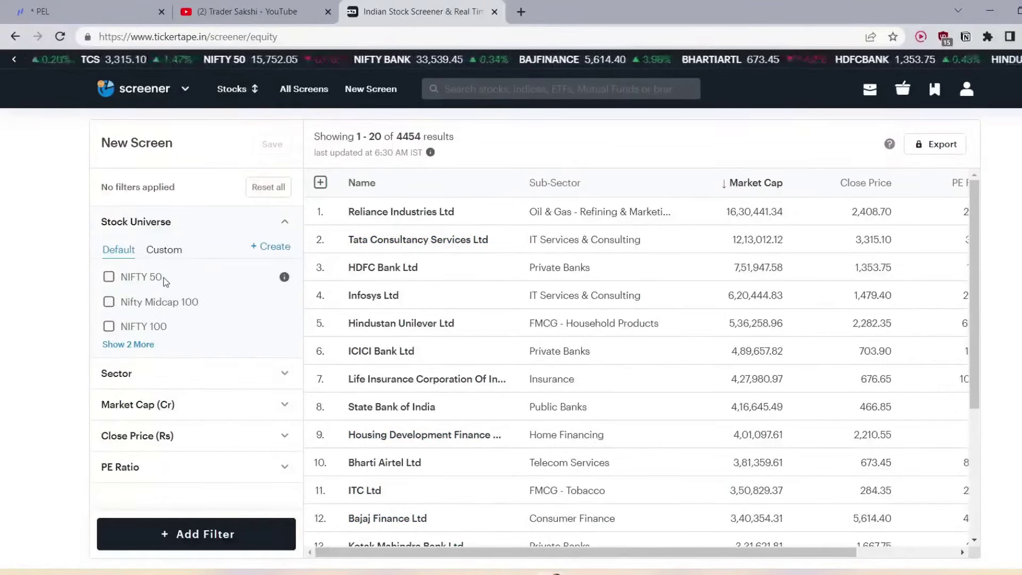
pyautogui.click(109, 327)
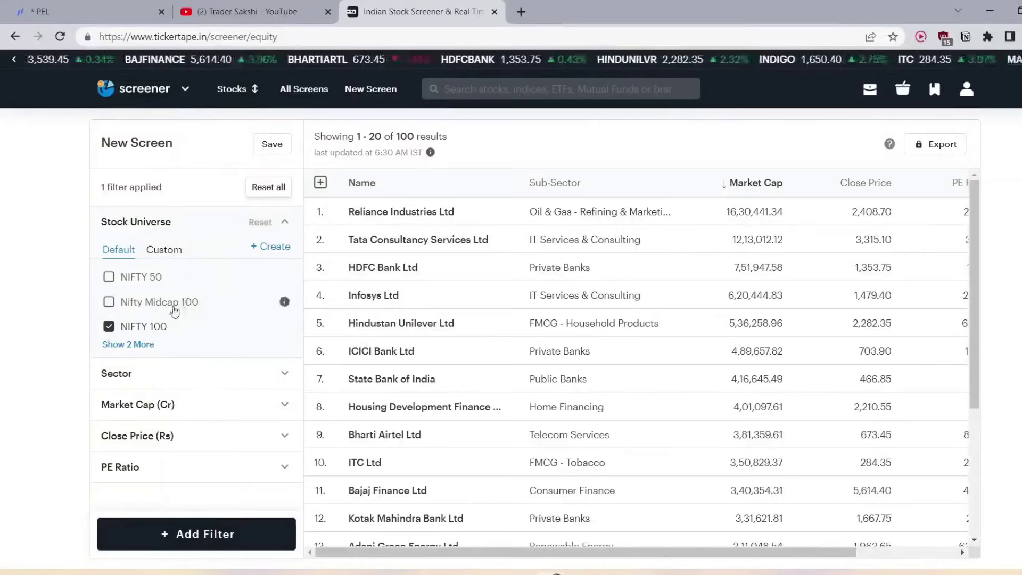
pyautogui.click(284, 226)
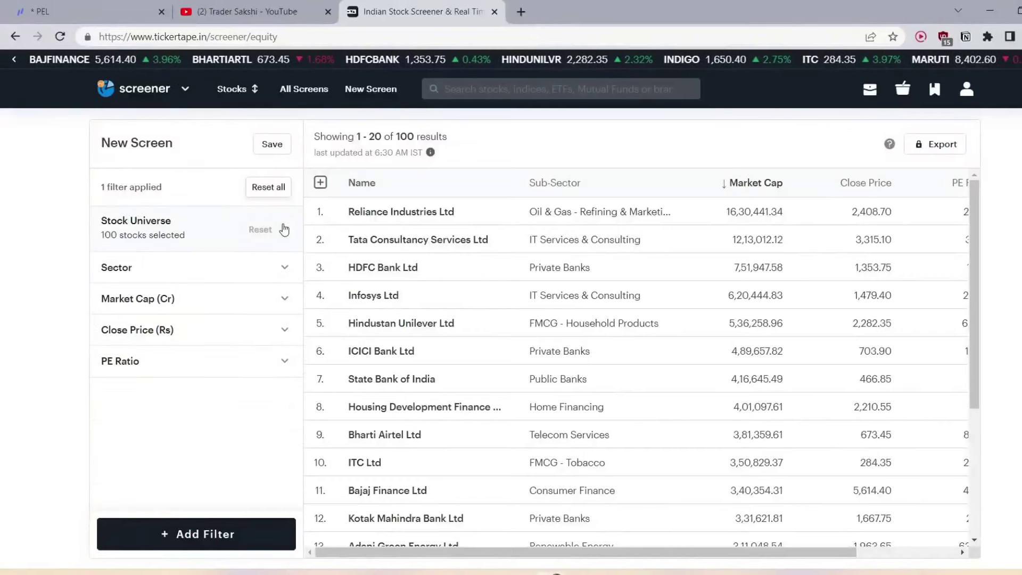
# Step: Check the Sector filter's options without choosing any, and set the minimum Market Cap to 10000 Cr
pyautogui.click(285, 269)
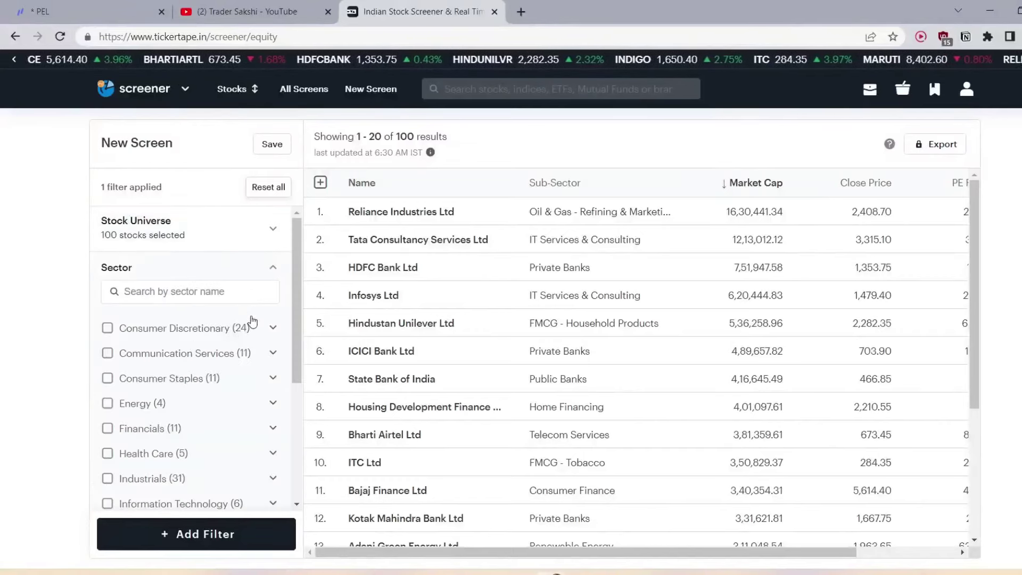
pyautogui.click(272, 271)
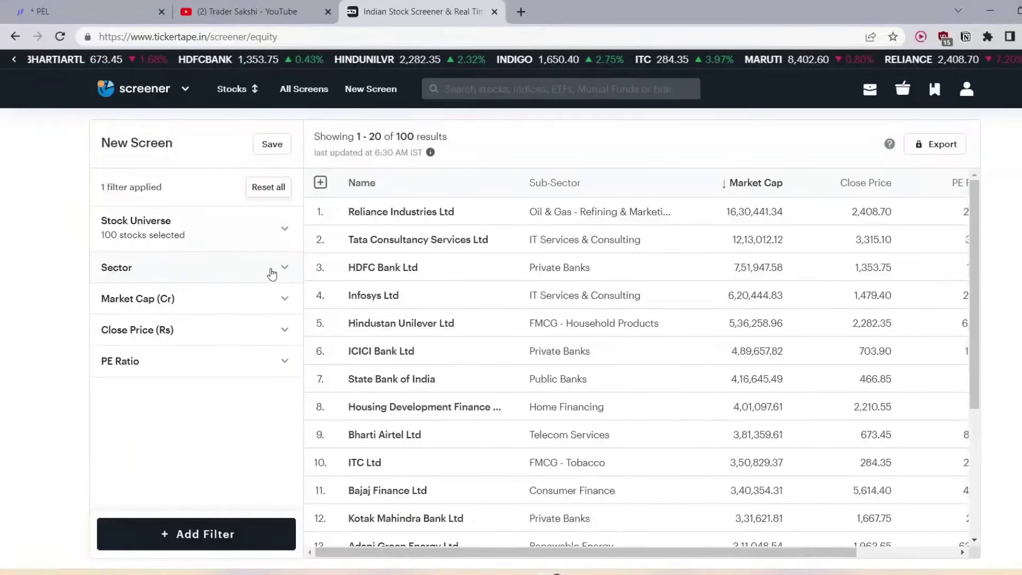
pyautogui.click(286, 303)
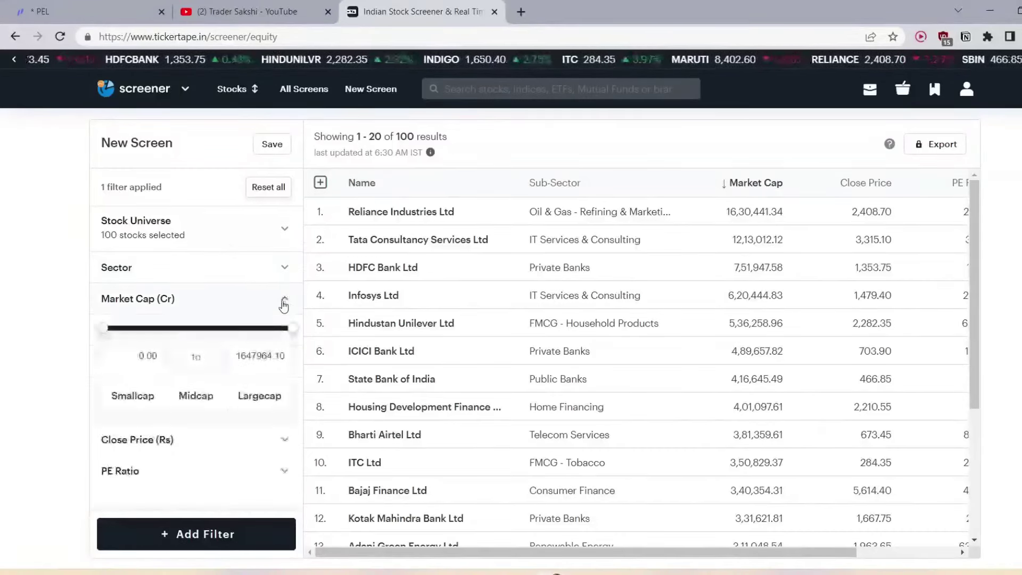
pyautogui.click(157, 355)
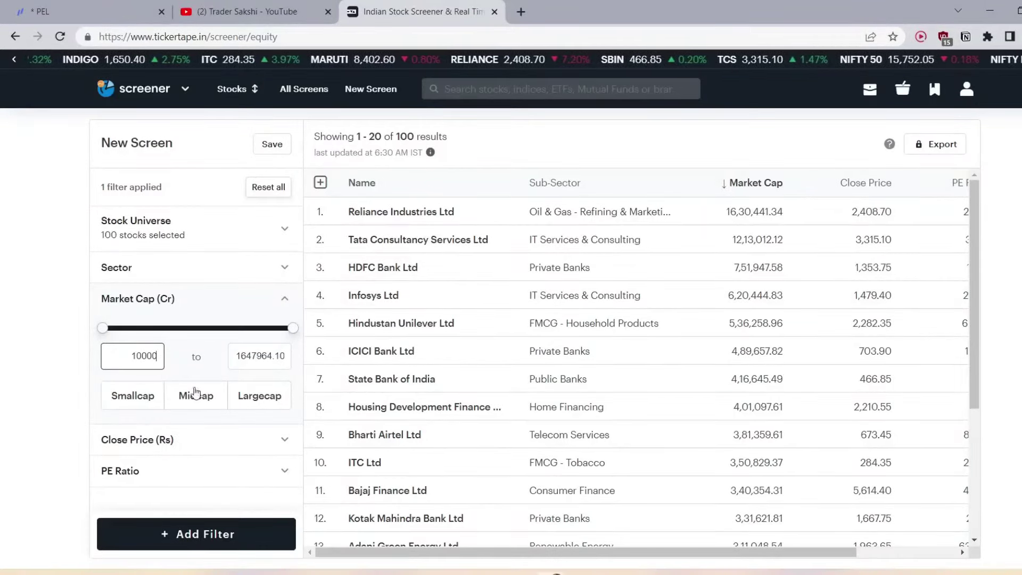
pyautogui.click(283, 302)
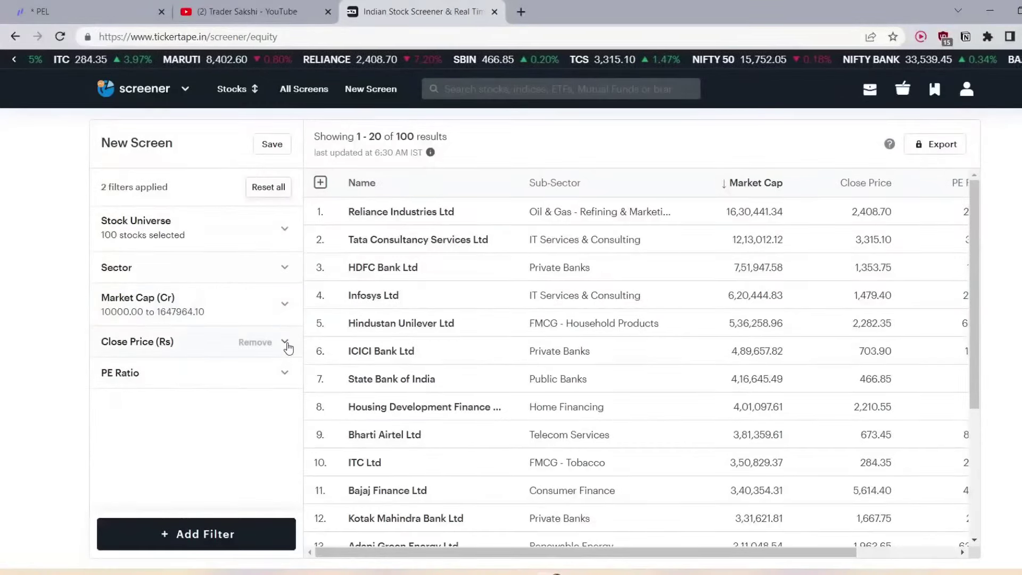
# Step: Set the Close Price filter's range to 150 to 7000 Rs
pyautogui.click(286, 342)
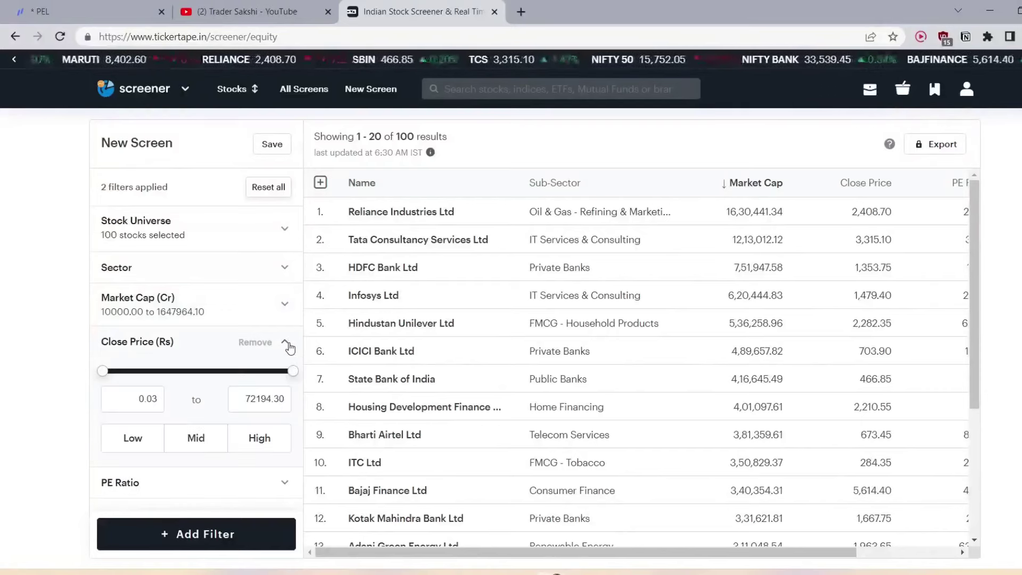
pyautogui.click(156, 399)
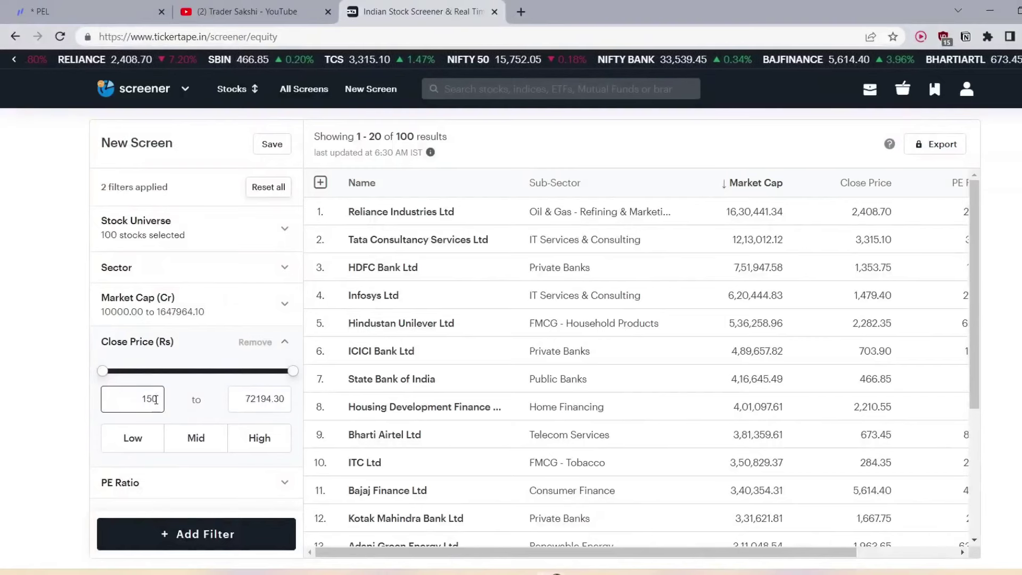
pyautogui.click(284, 403)
pyautogui.press('BackSpace')
pyautogui.press('BackSpace')
pyautogui.press('BackSpace')
pyautogui.press('BackSpace')
pyautogui.press('BackSpace')
pyautogui.press('BackSpace')
pyautogui.press('BackSpace')
pyautogui.press('BackSpace')
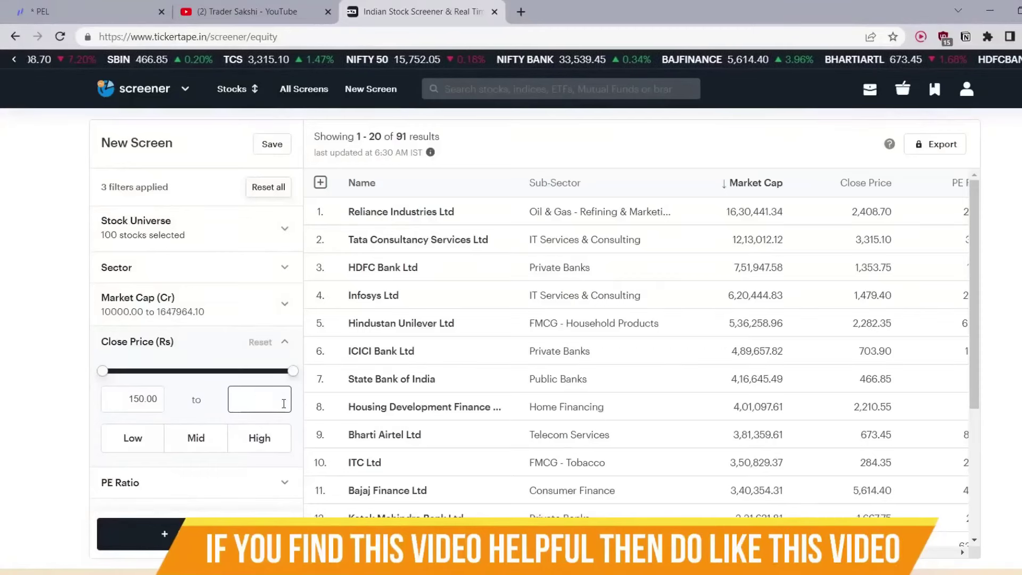
pyautogui.write('7000')
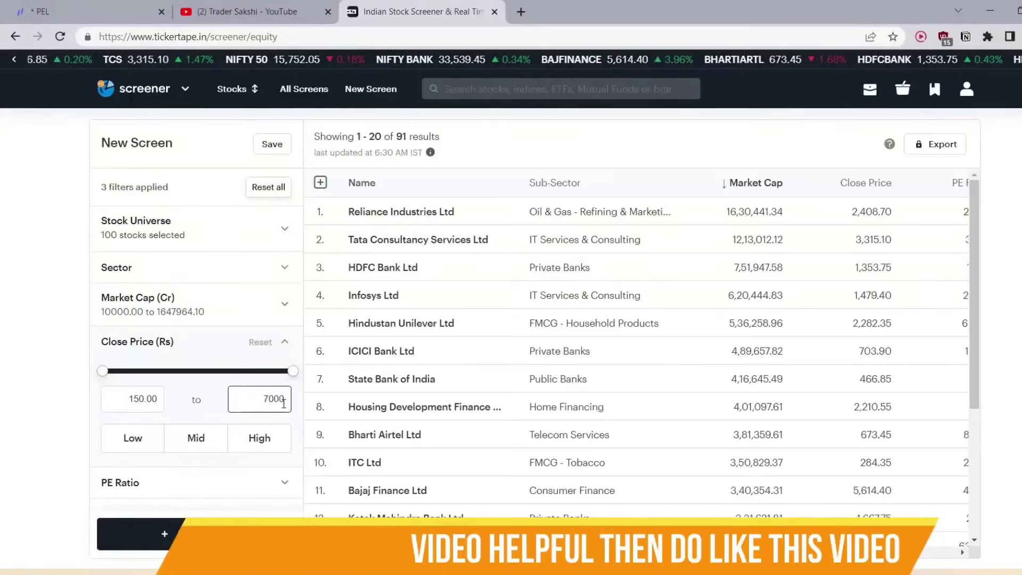
pyautogui.click(284, 345)
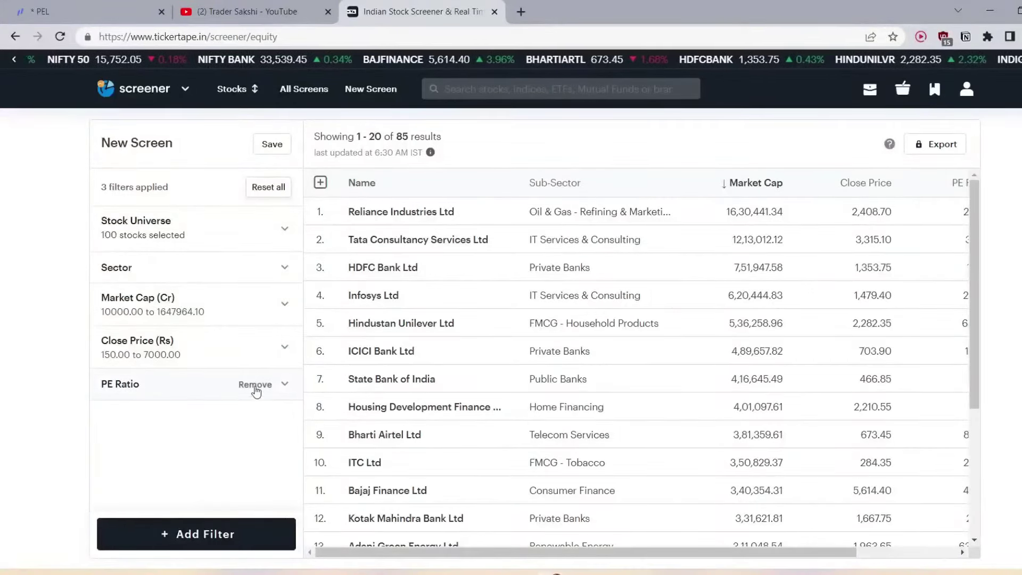
# Step: Remove the PE Ratio filter and add the % Away From 52W Low and % Away From 52W High filters
pyautogui.click(256, 385)
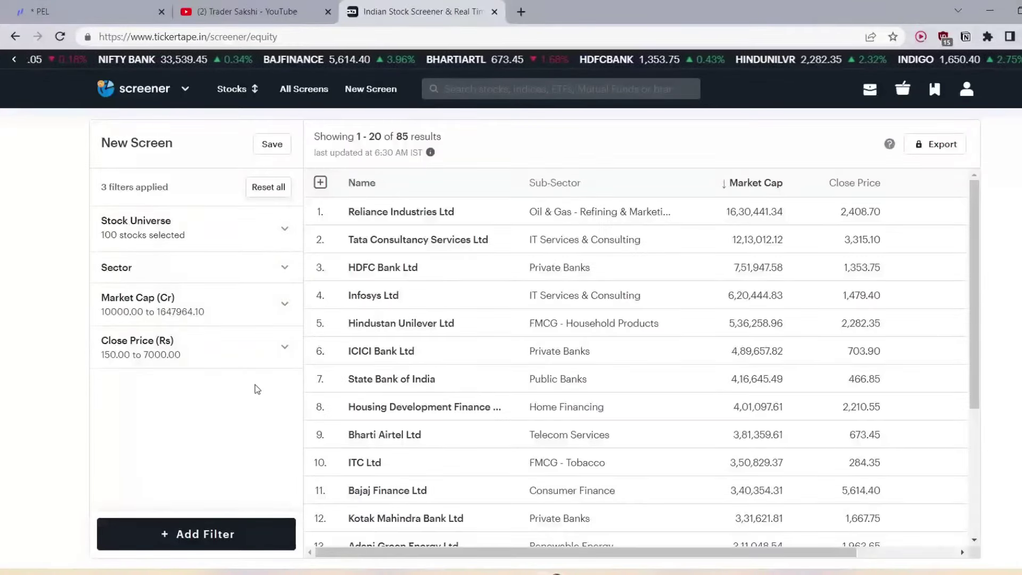
pyautogui.click(239, 547)
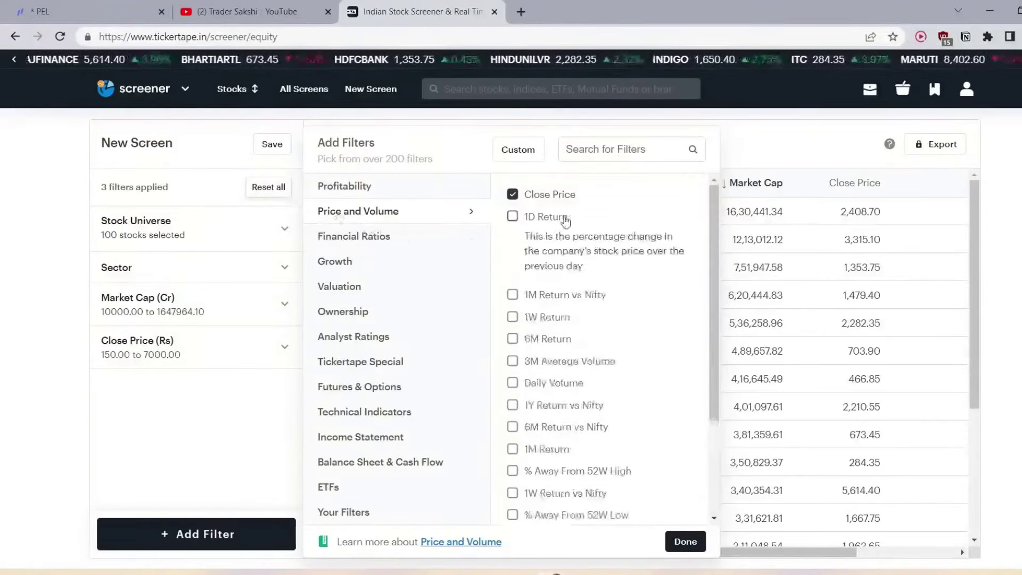
pyautogui.scroll(-3, 583, 346)
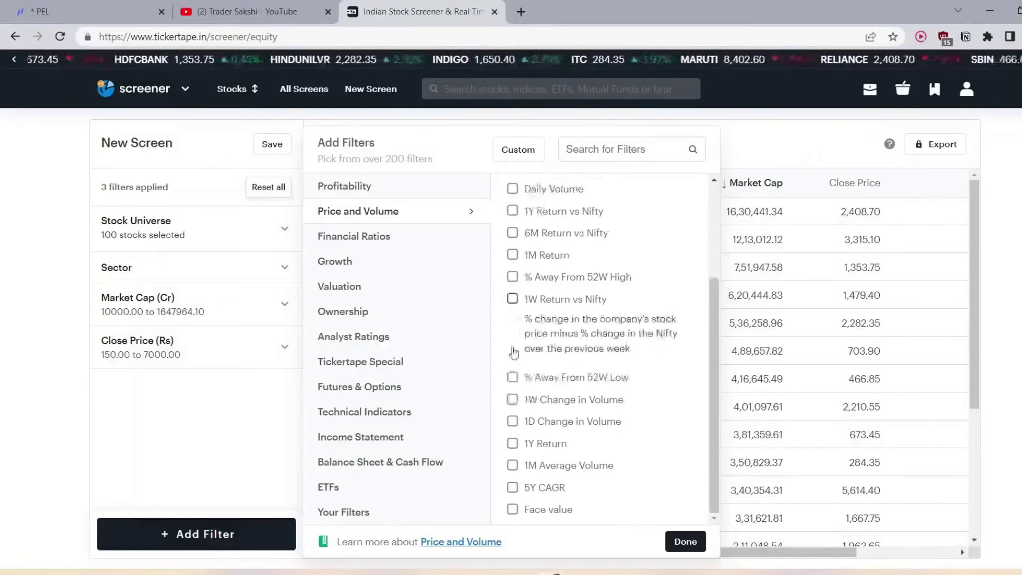
pyautogui.click(514, 337)
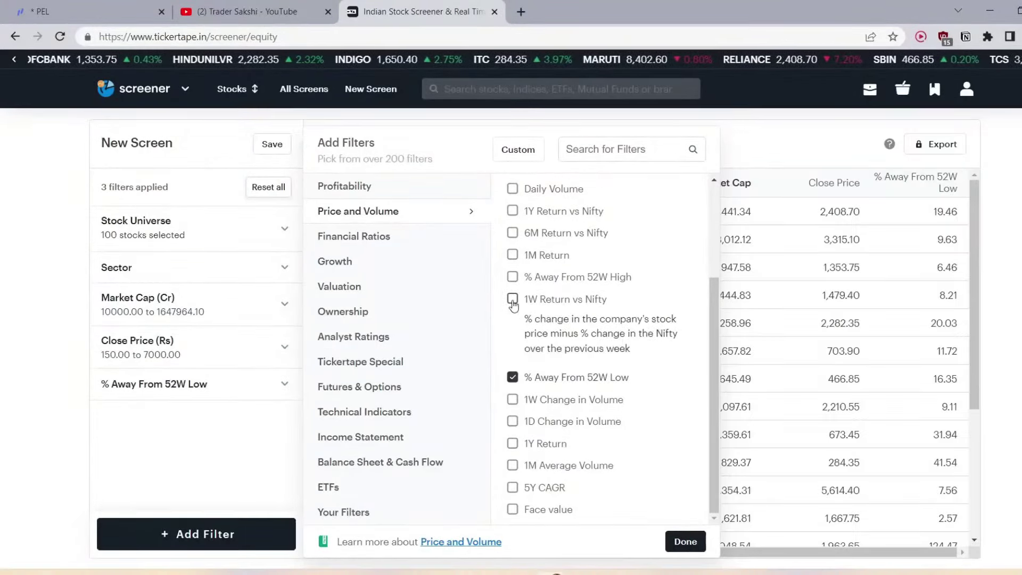
pyautogui.click(512, 299)
pyautogui.click(512, 300)
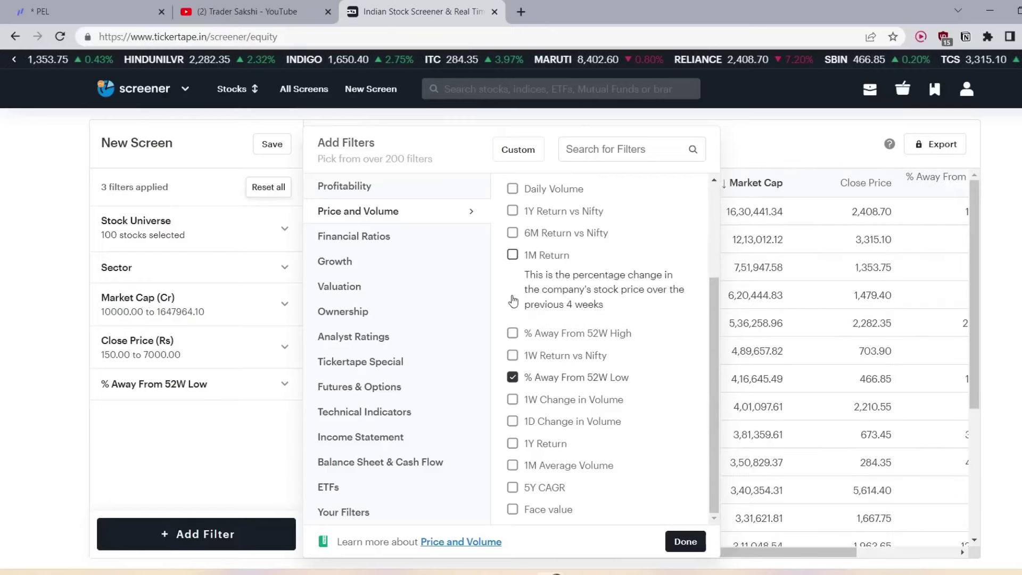
pyautogui.click(513, 292)
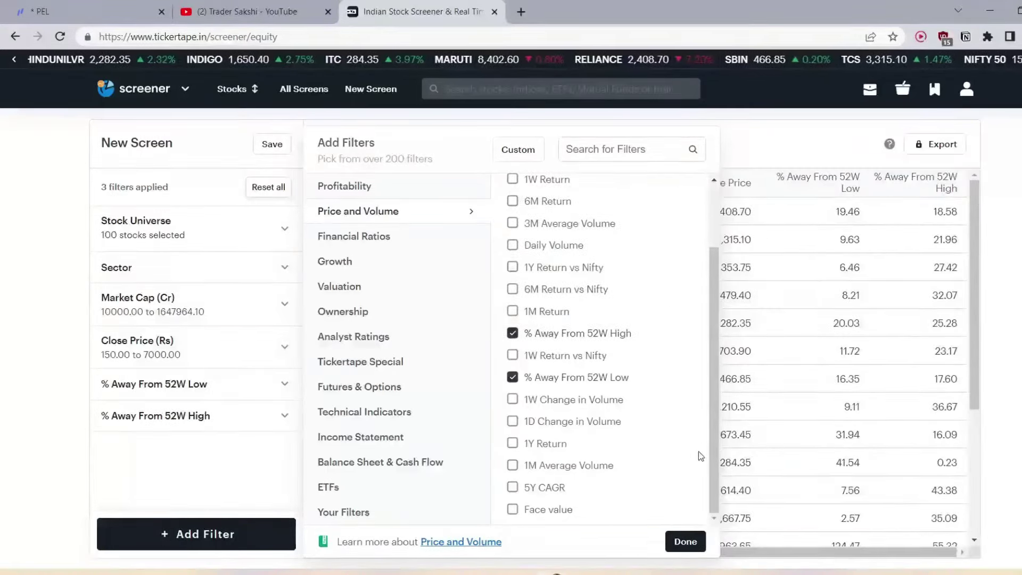
pyautogui.click(686, 541)
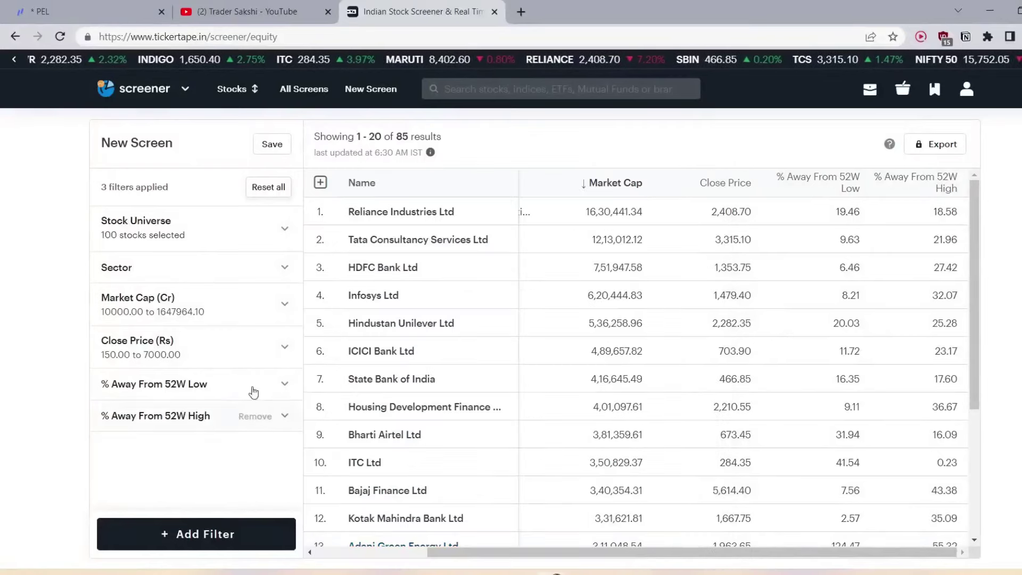
# Step: Set the minimum of the % Away From 52W Low filter to 10
pyautogui.click(283, 385)
pyautogui.click(159, 441)
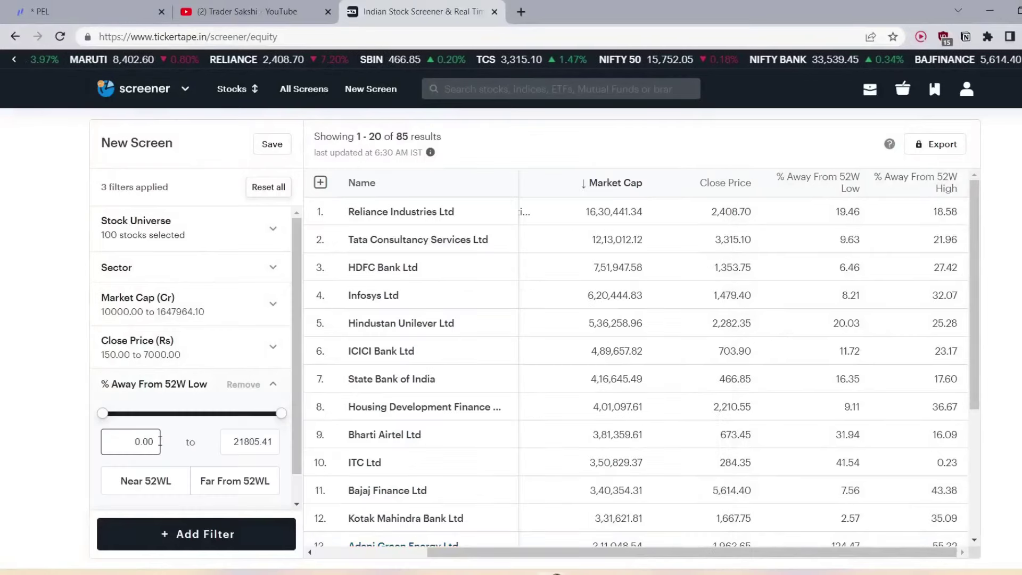
pyautogui.press('BackSpace')
pyautogui.press('BackSpace')
pyautogui.press('BackSpace')
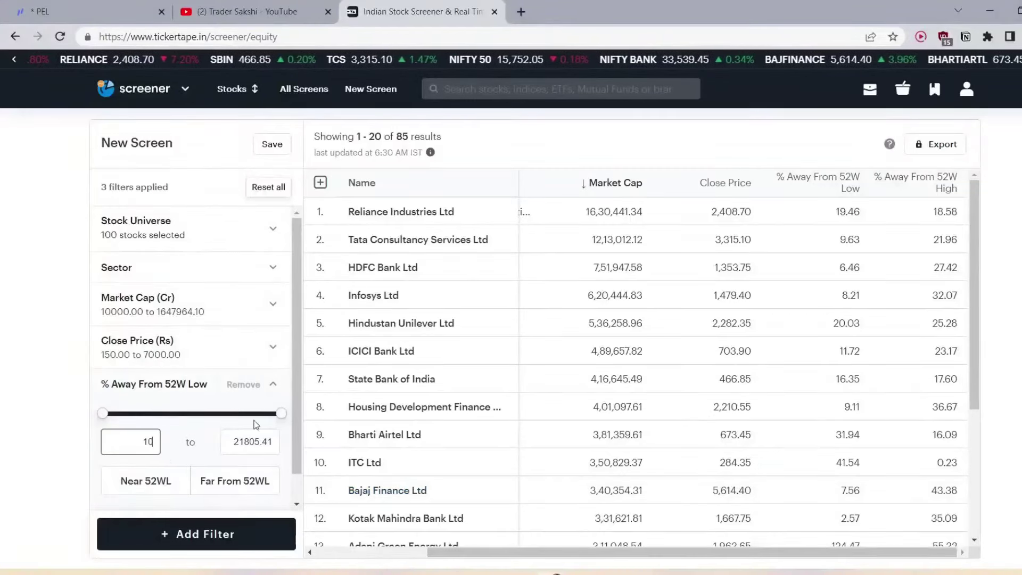
pyautogui.click(273, 387)
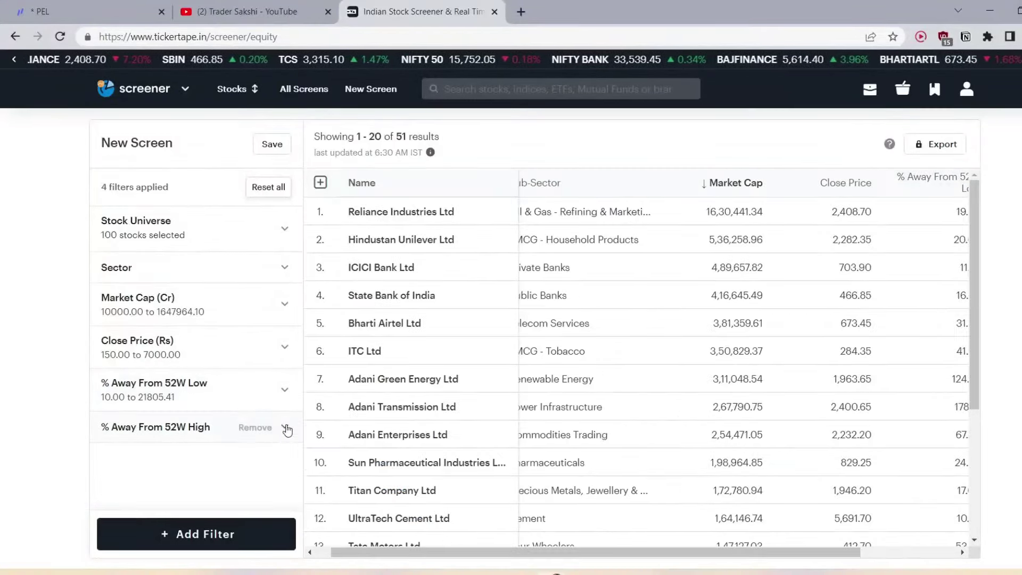
# Step: Set the minimum of the % Away From 52W High filter to 10
pyautogui.click(285, 429)
pyautogui.click(155, 486)
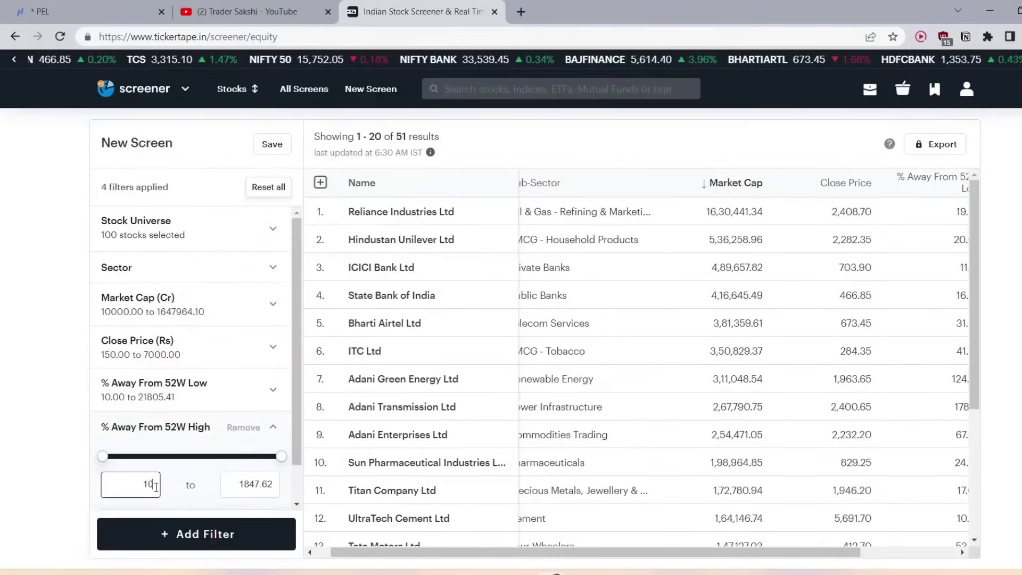
pyautogui.click(276, 424)
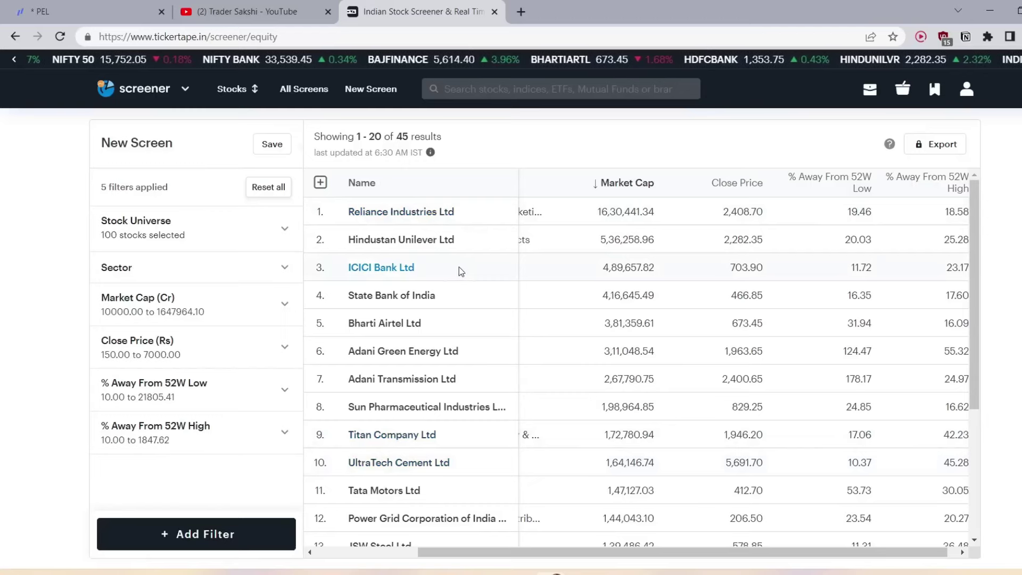
# Step: Add the Daily Volume and Beta filters to the screen
pyautogui.click(255, 534)
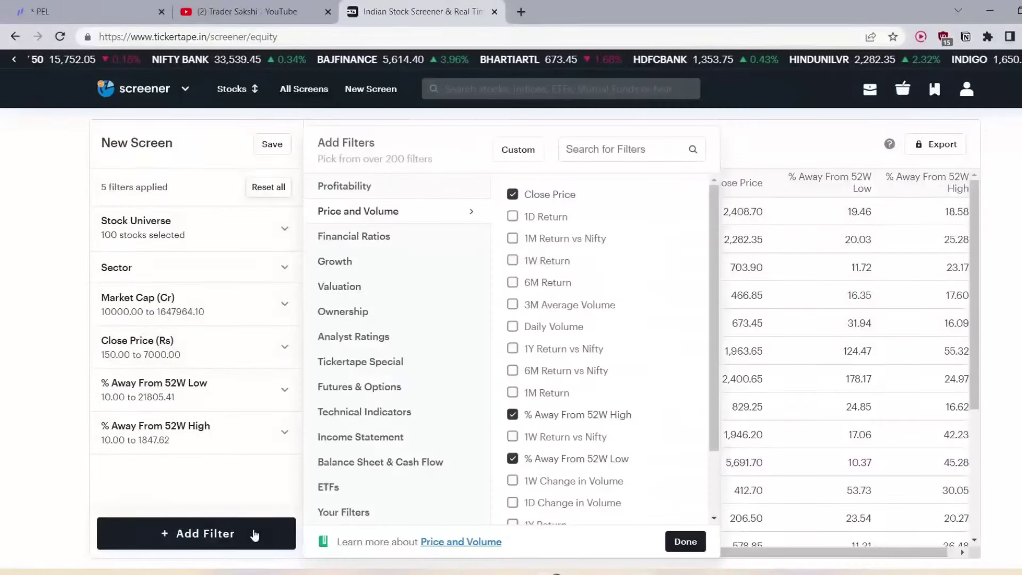
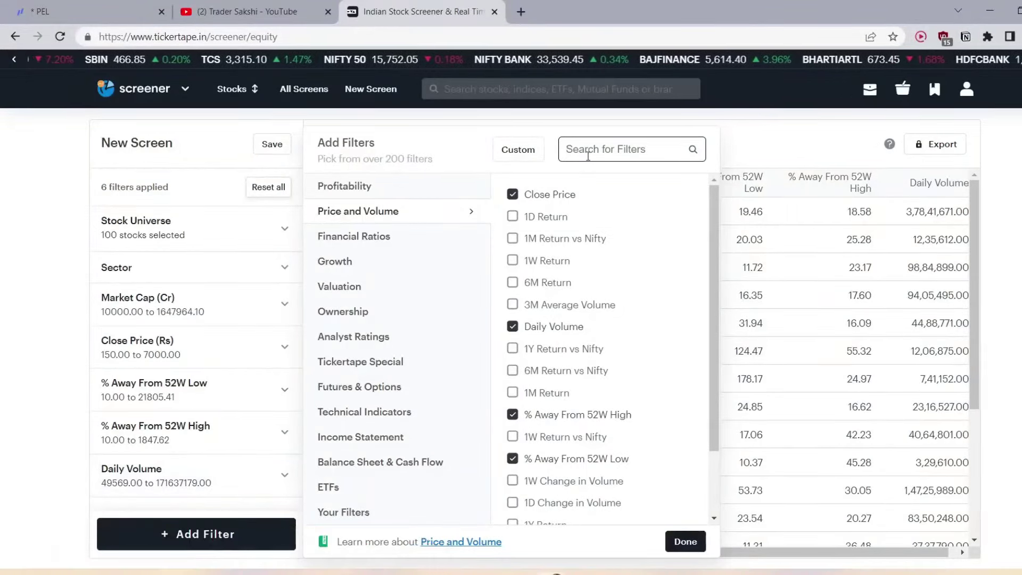
pyautogui.write('et')
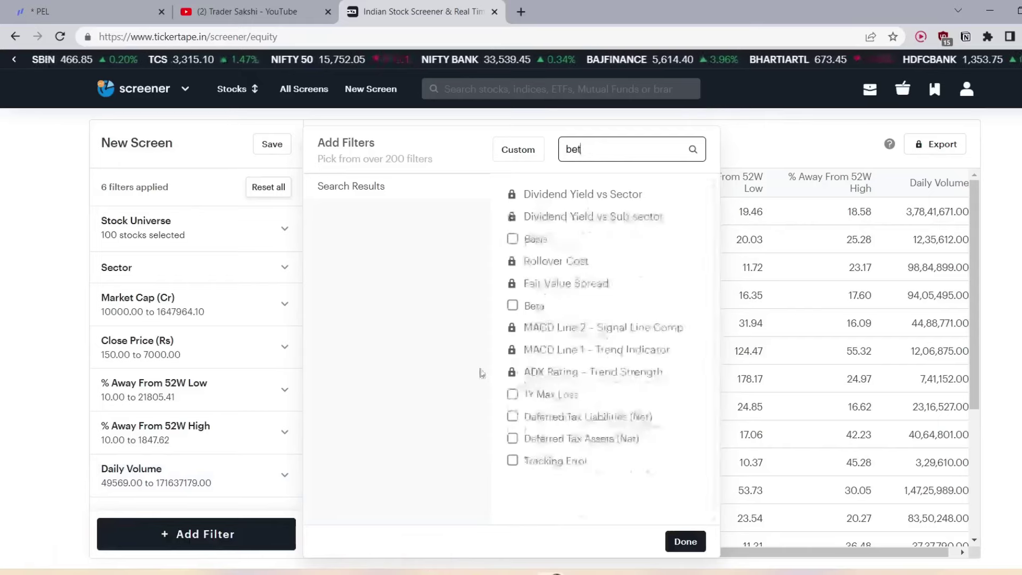
pyautogui.click(512, 306)
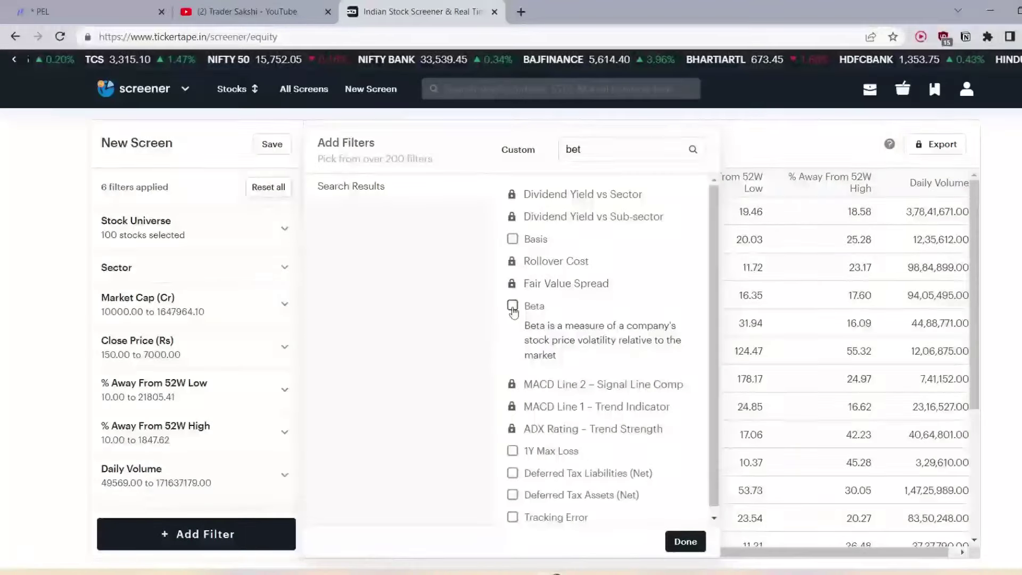
pyautogui.click(685, 541)
# Step: Restrict the Beta filter to the range 1.00 to 3.98
pyautogui.scroll(-1, 211, 466)
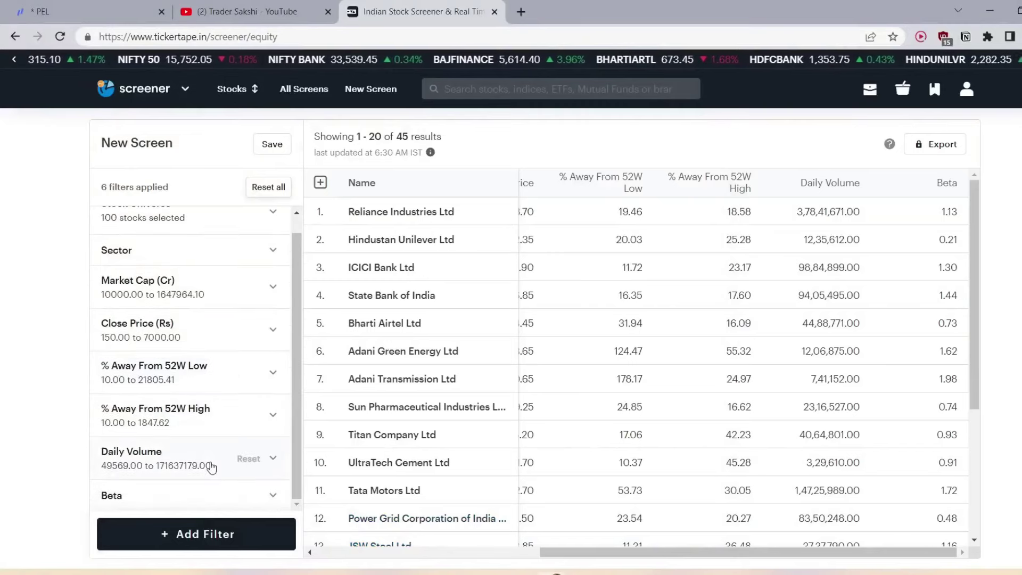
pyautogui.click(274, 498)
pyautogui.click(248, 481)
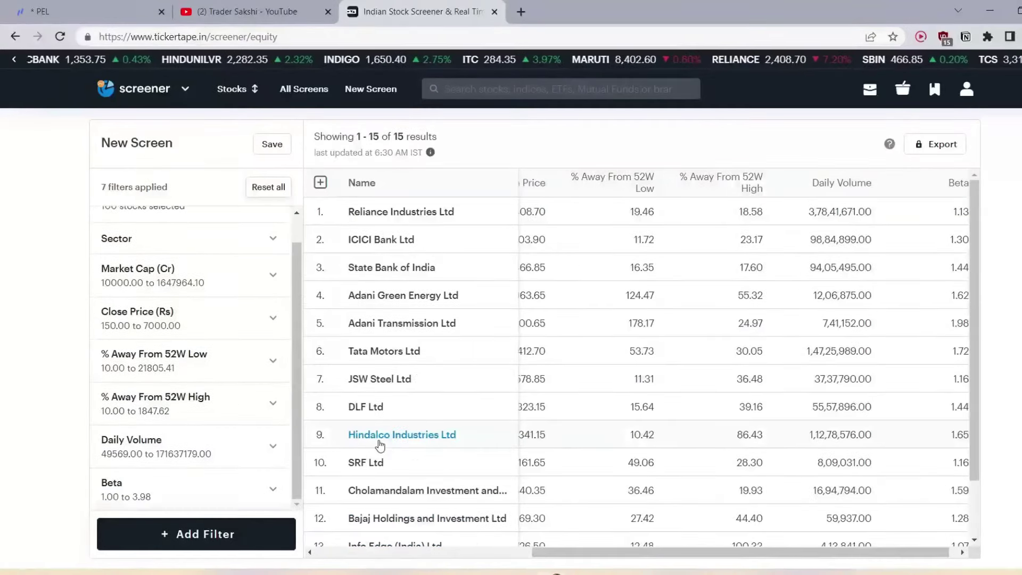
# Step: Review the Beta filter's range settings and look through the list of screened stocks
pyautogui.click(274, 490)
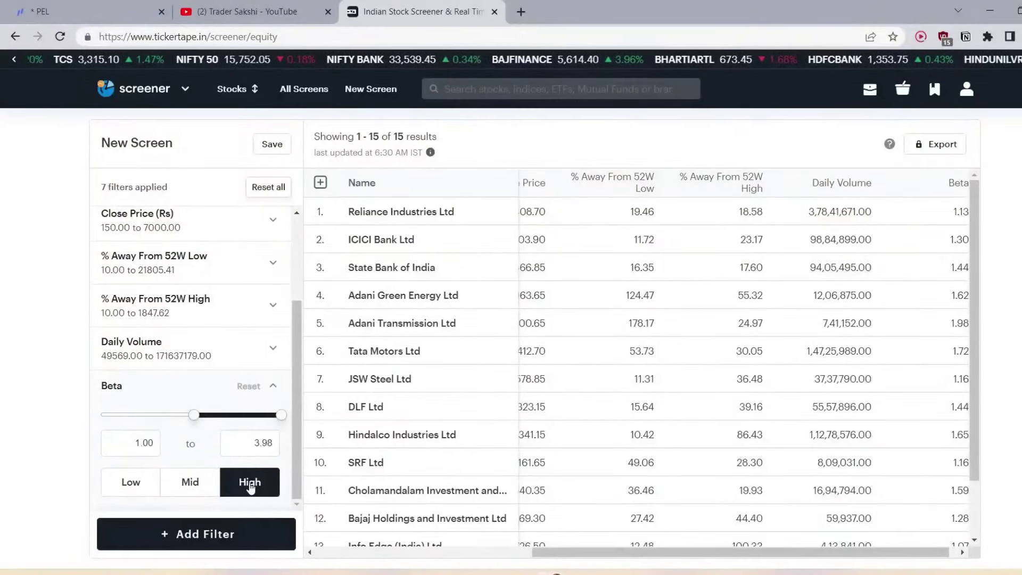
pyautogui.click(273, 391)
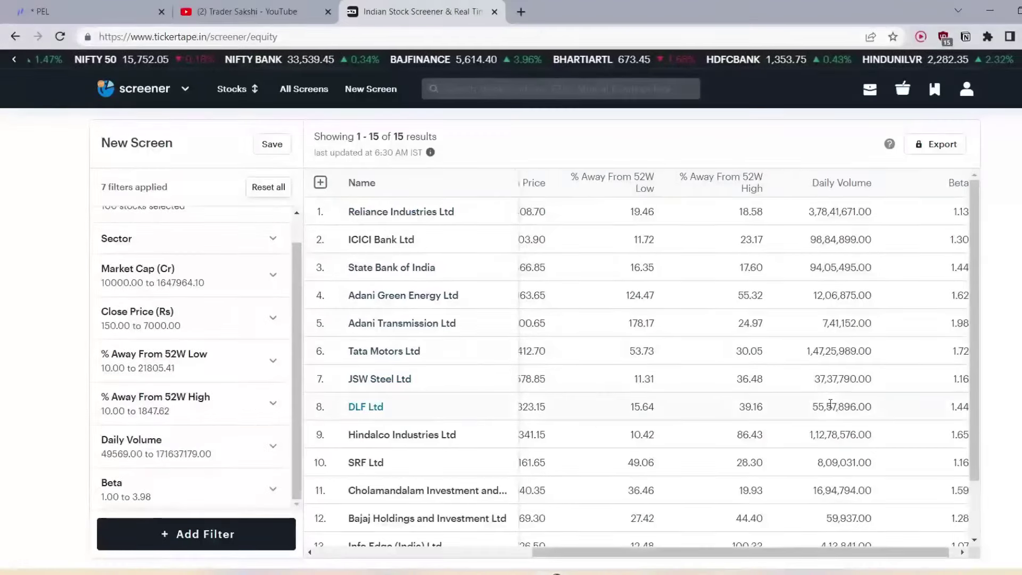
pyautogui.scroll(-2, 664, 430)
pyautogui.scroll(2, 660, 443)
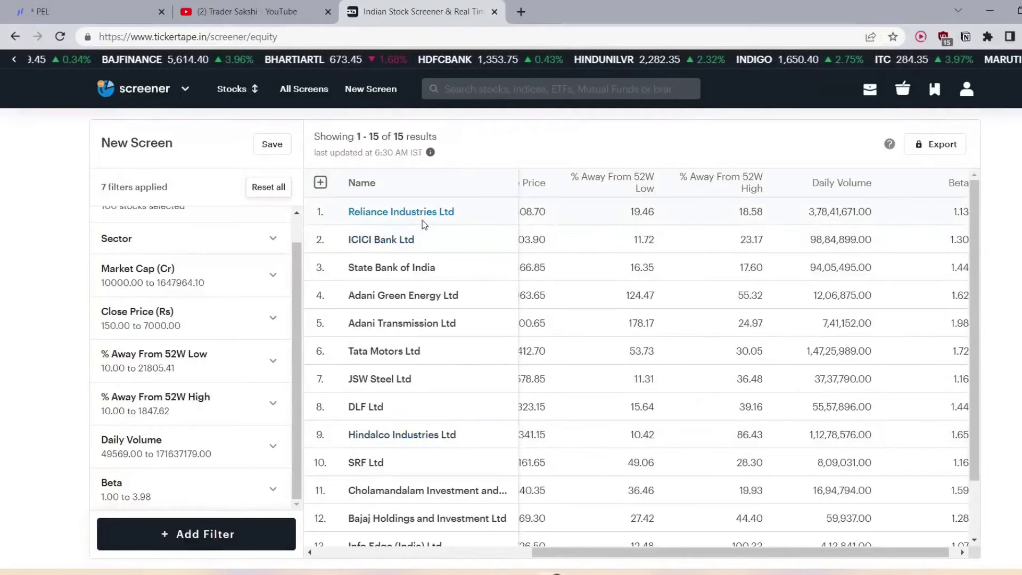
# Step: Switch to the Fyers chart and load the Reliance Industries 5-minute chart, framing the 1 July price action
pyautogui.click(96, 12)
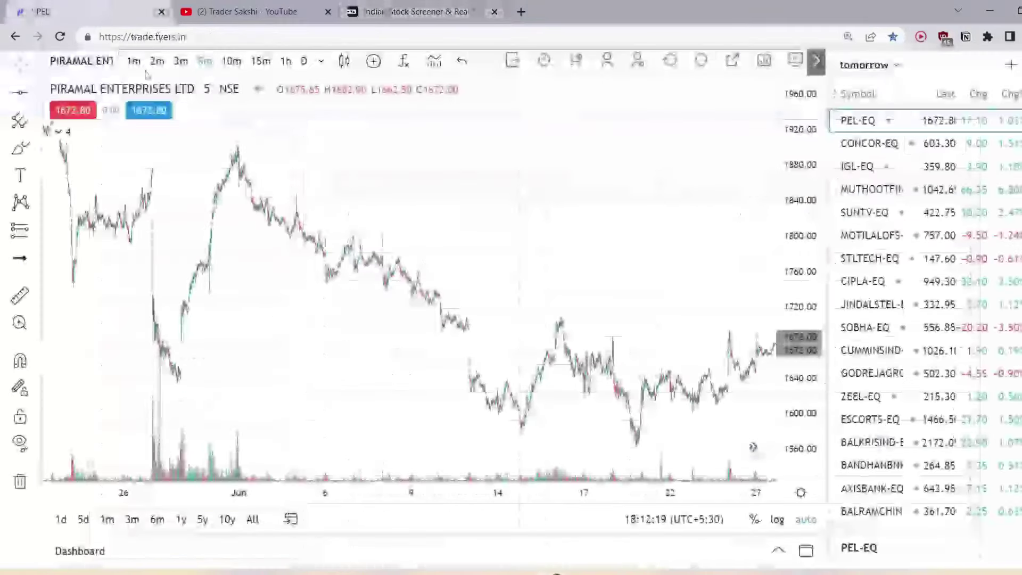
pyautogui.click(104, 58)
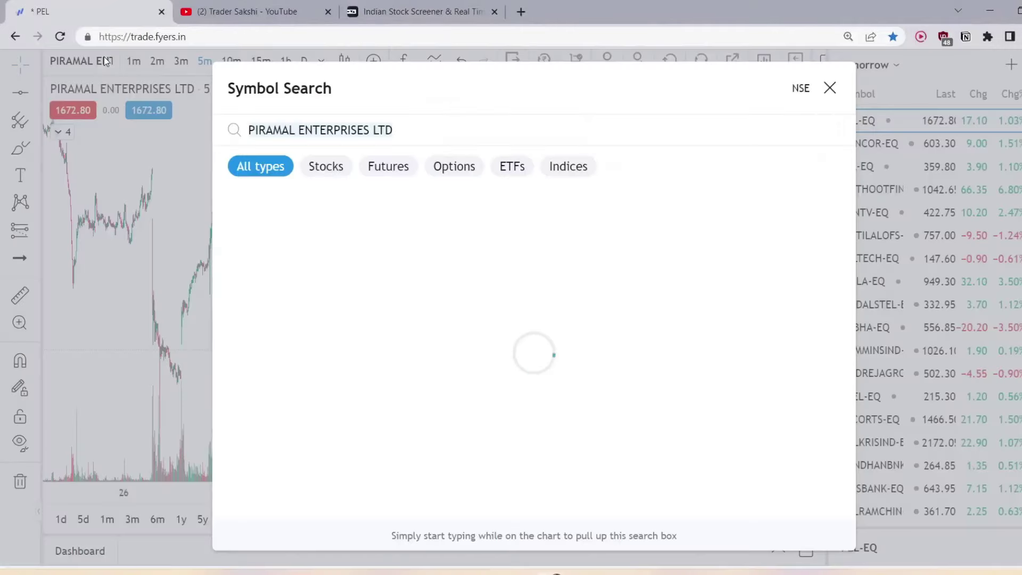
pyautogui.write('RE')
pyautogui.press('Return')
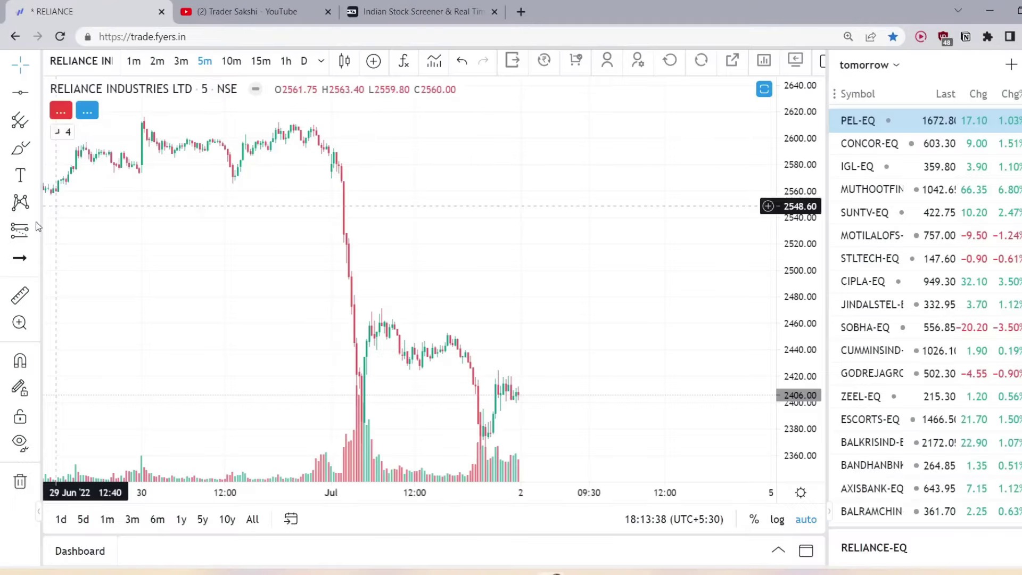
pyautogui.moveTo(381, 301); pyautogui.dragTo(537, 290)
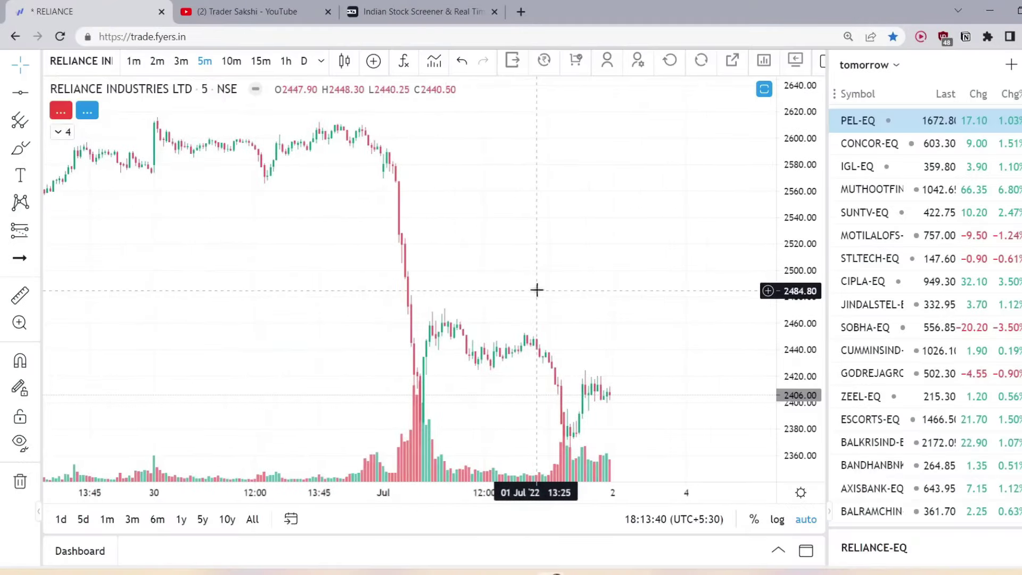
pyautogui.moveTo(398, 303); pyautogui.dragTo(269, 317)
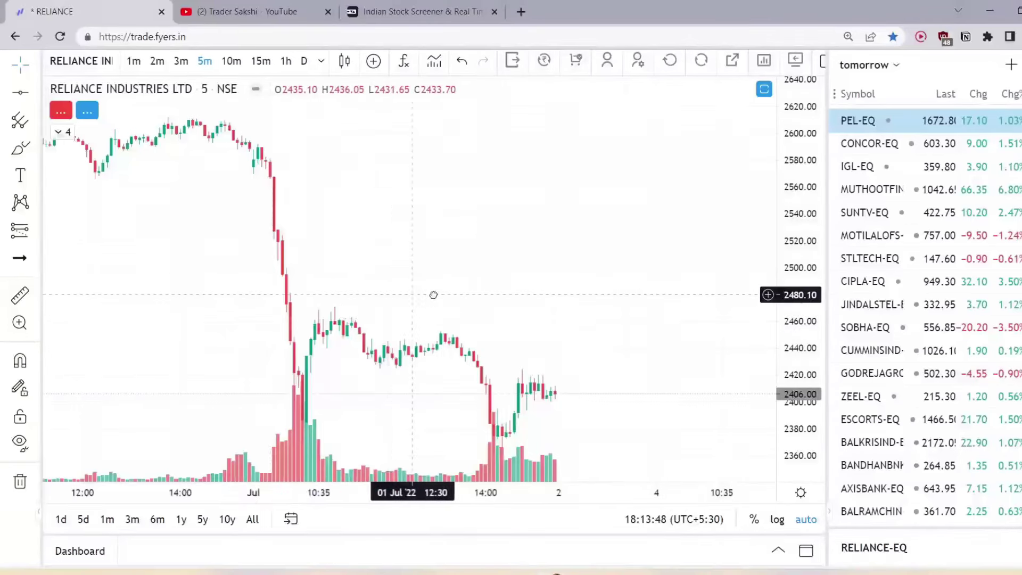
pyautogui.moveTo(433, 295); pyautogui.dragTo(477, 294)
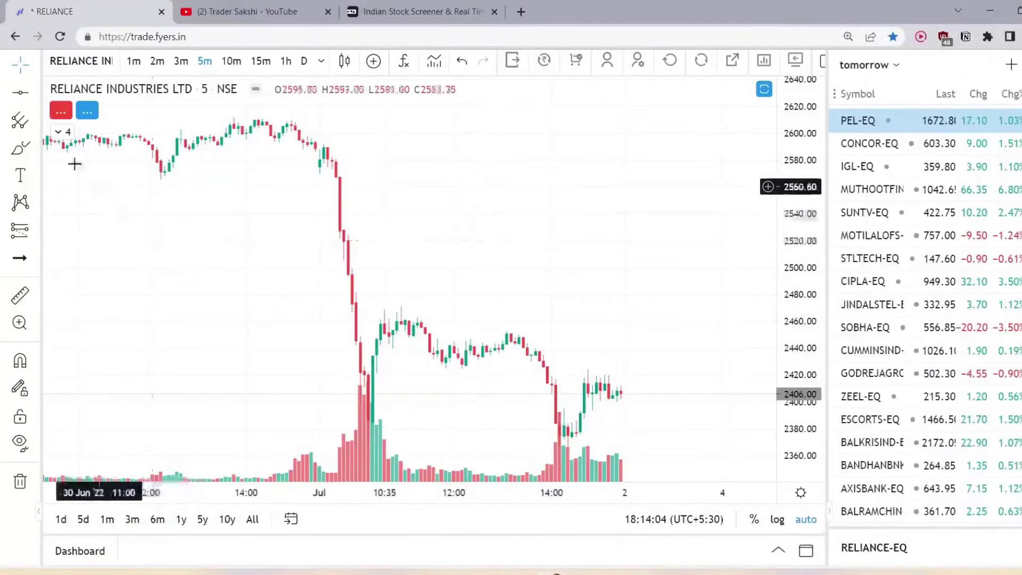
# Step: Show the hidden EMA 40 and EMA 20 indicators on the Reliance chart
pyautogui.click(62, 131)
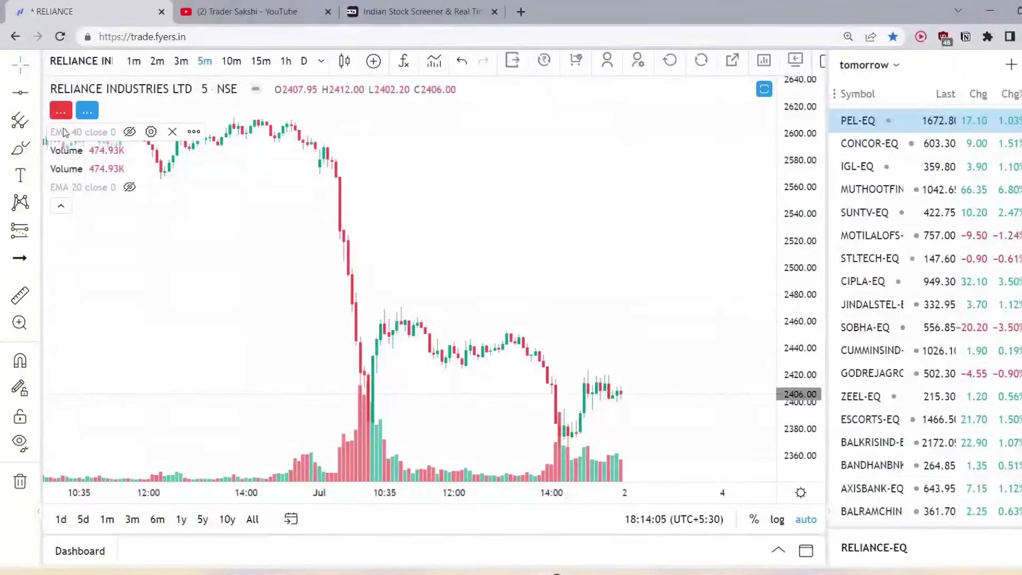
pyautogui.click(130, 132)
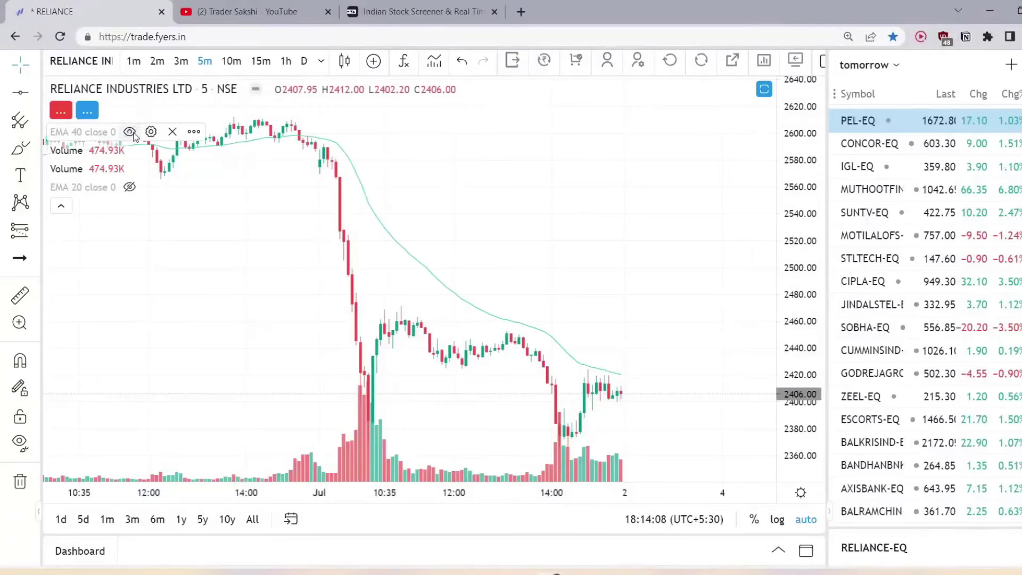
pyautogui.click(129, 187)
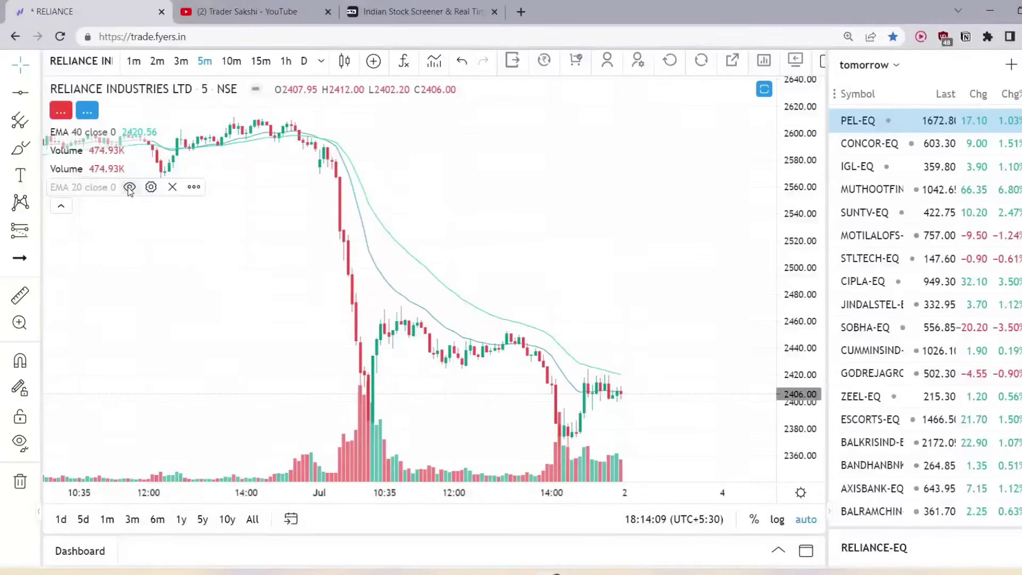
pyautogui.click(61, 206)
pyautogui.scroll(1, 182, 336)
pyautogui.moveTo(347, 209); pyautogui.dragTo(522, 239)
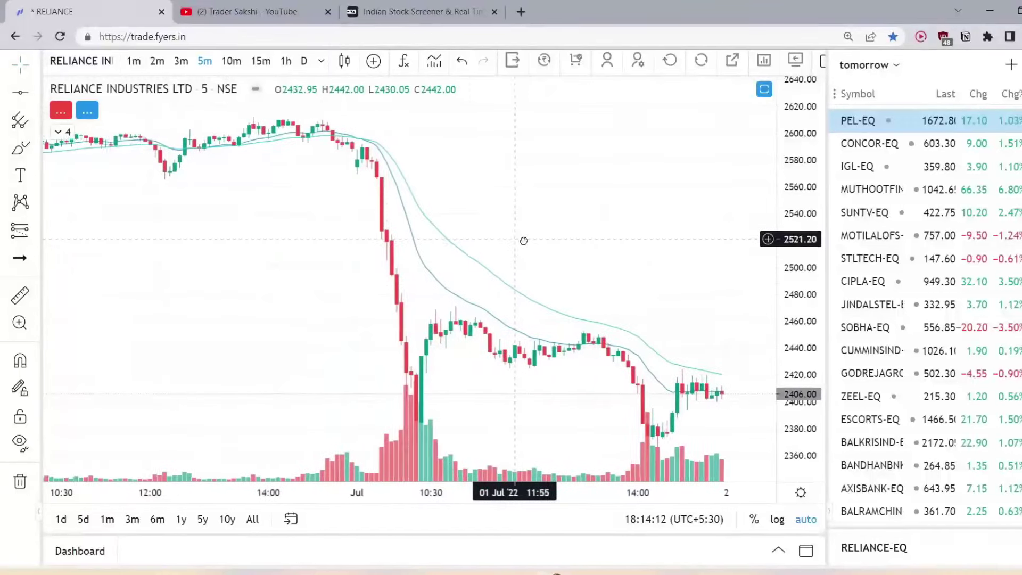
# Step: Circle the 1 July EMA crossover with the brush, handwrite SS and B on the chart, and remove the drawings
pyautogui.click(16, 152)
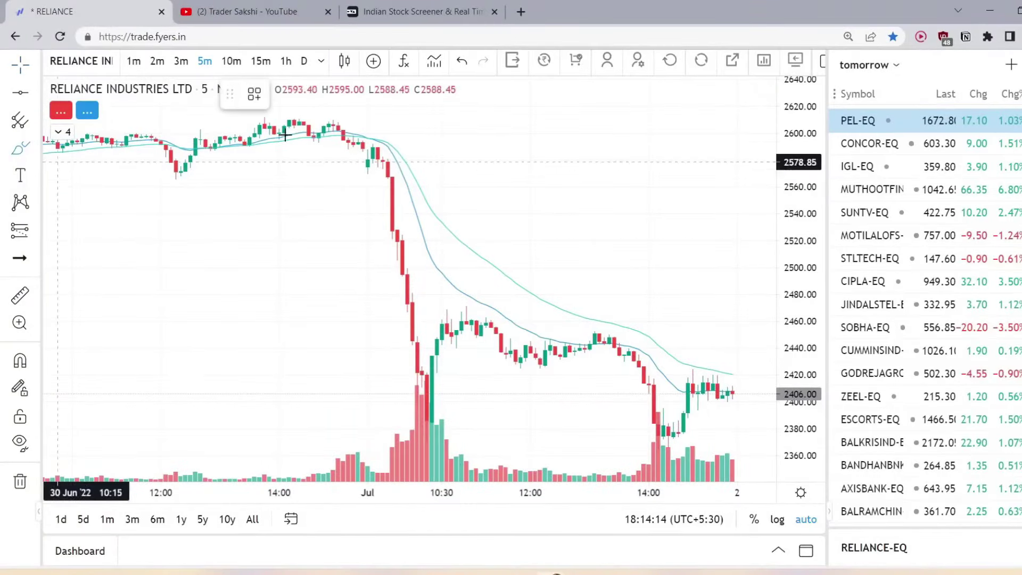
pyautogui.moveTo(382, 158)
pyautogui.mouseDown()
pyautogui.moveTo(394, 168)
pyautogui.moveTo(392, 128)
pyautogui.moveTo(411, 137)
pyautogui.moveTo(396, 166)
pyautogui.mouseUp()
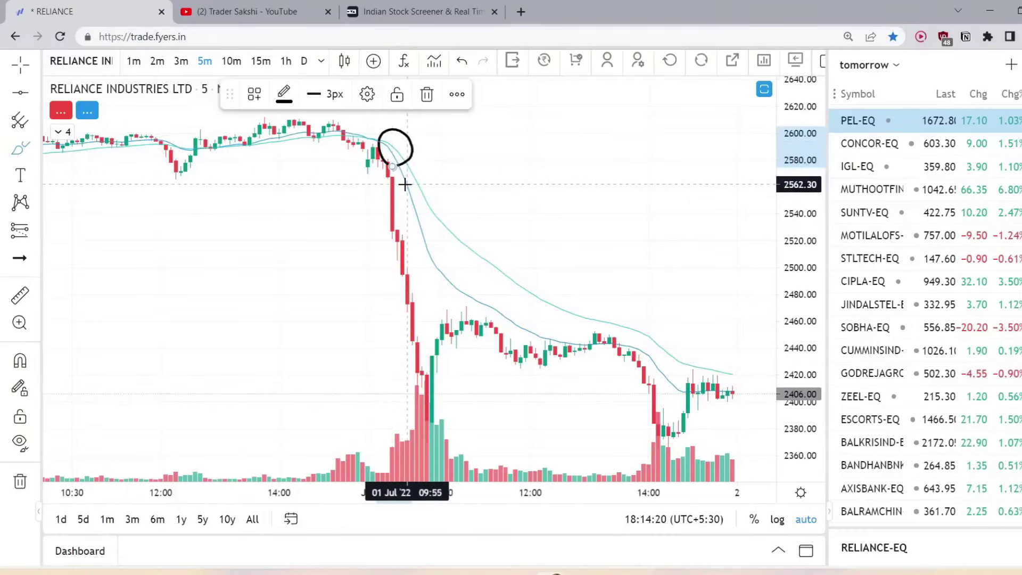
pyautogui.moveTo(243, 195)
pyautogui.mouseDown()
pyautogui.moveTo(262, 232)
pyautogui.moveTo(198, 244)
pyautogui.moveTo(245, 289)
pyautogui.mouseUp()
pyautogui.moveTo(313, 194)
pyautogui.mouseDown()
pyautogui.moveTo(279, 243)
pyautogui.moveTo(288, 273)
pyautogui.mouseUp()
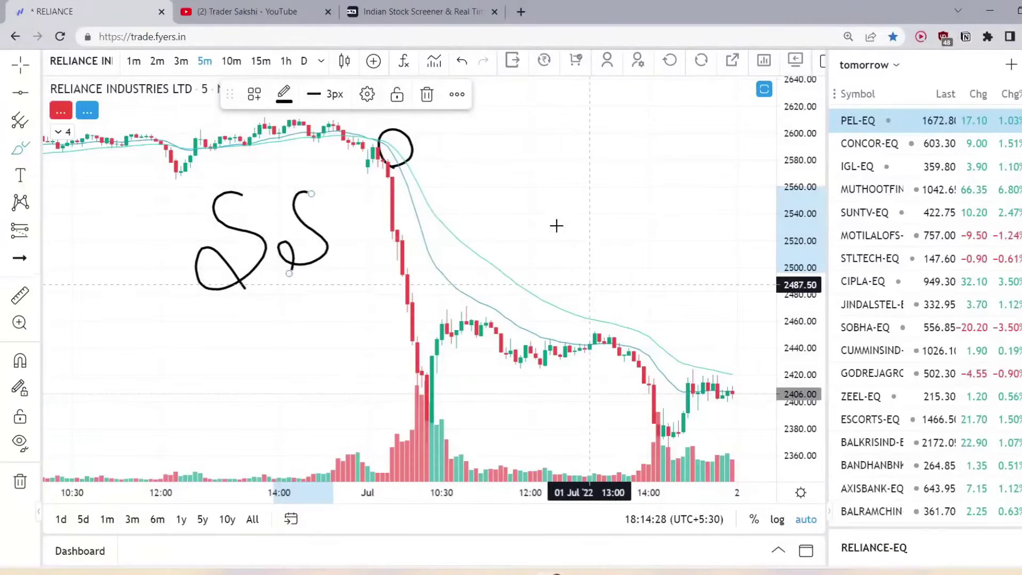
pyautogui.moveTo(555, 169)
pyautogui.mouseDown()
pyautogui.moveTo(559, 199)
pyautogui.moveTo(540, 212)
pyautogui.moveTo(554, 238)
pyautogui.mouseUp()
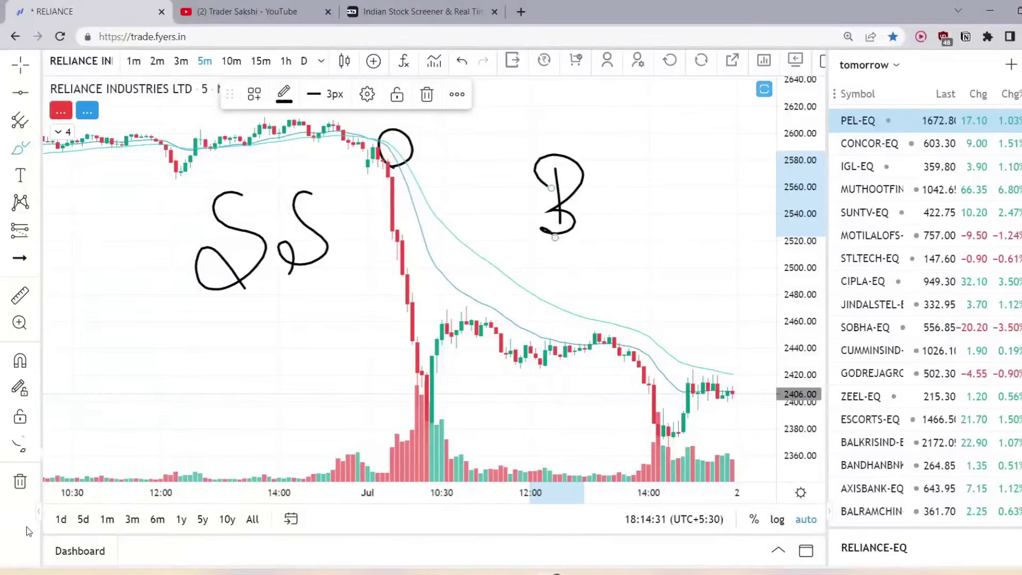
pyautogui.click(20, 482)
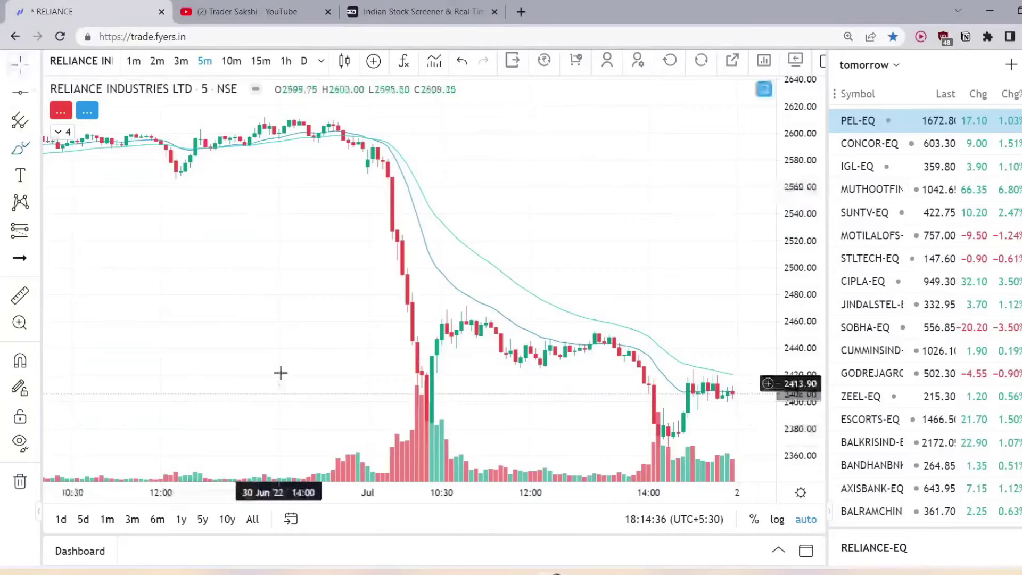
# Step: Place a Short Position at the 1 July 09:25 candle with entry about 2567.25, stop about 2594.60 and target about 2377.20
pyautogui.scroll(3, 433, 320)
pyautogui.moveTo(547, 290); pyautogui.dragTo(654, 287)
pyautogui.scroll(4, 490, 269)
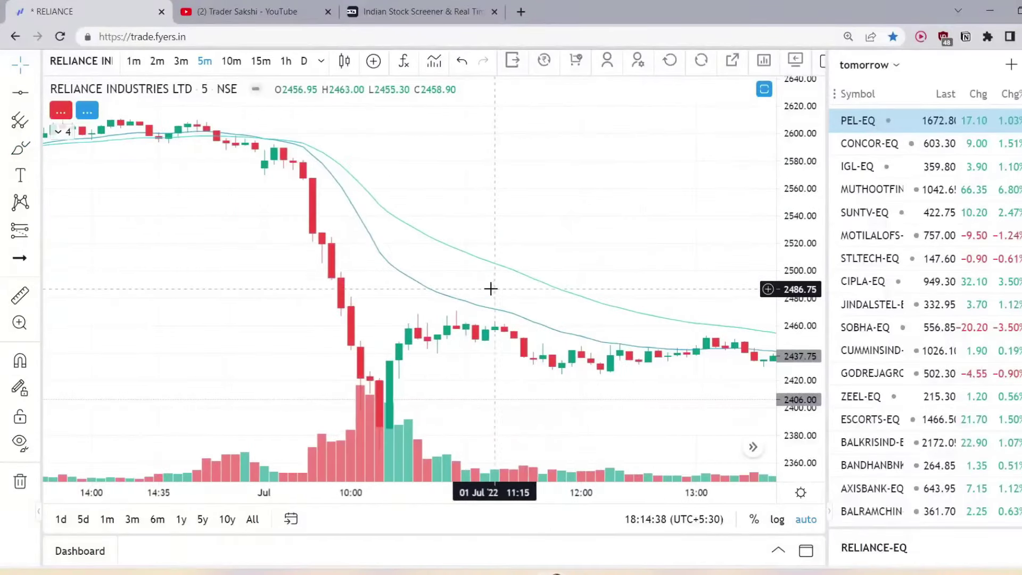
pyautogui.scroll(1, 347, 273)
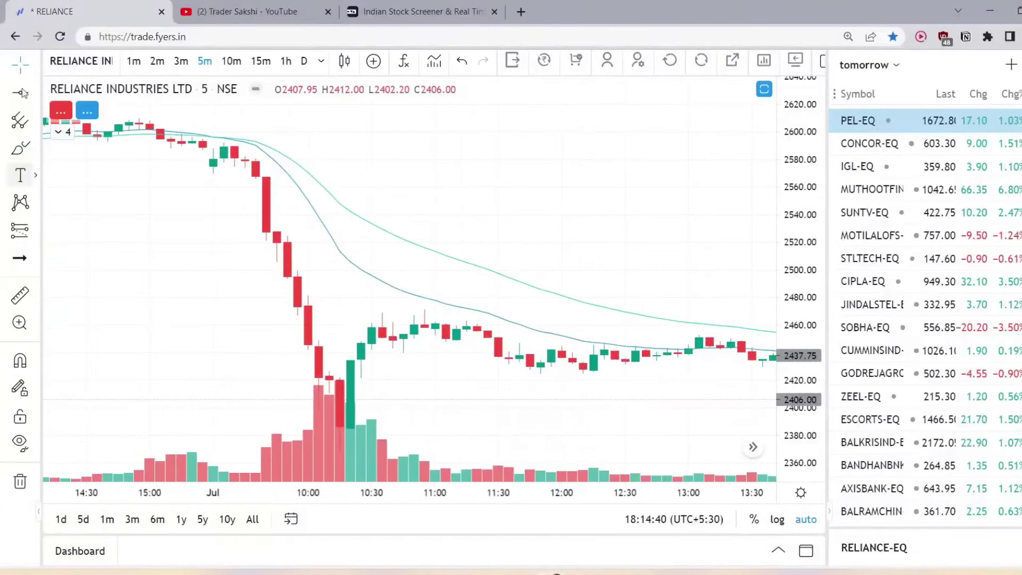
pyautogui.scroll(1, 107, 324)
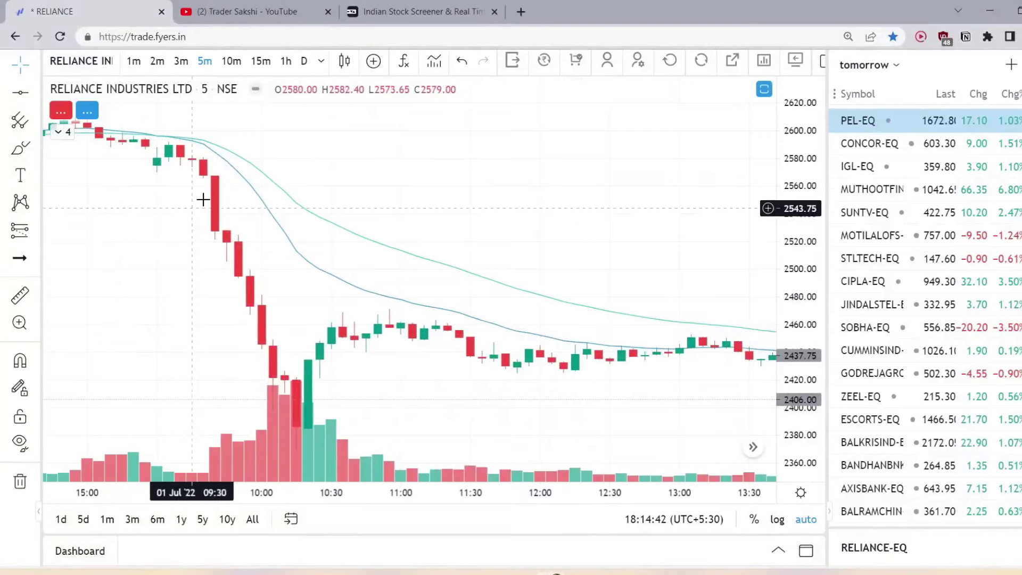
pyautogui.click(36, 230)
pyautogui.click(69, 257)
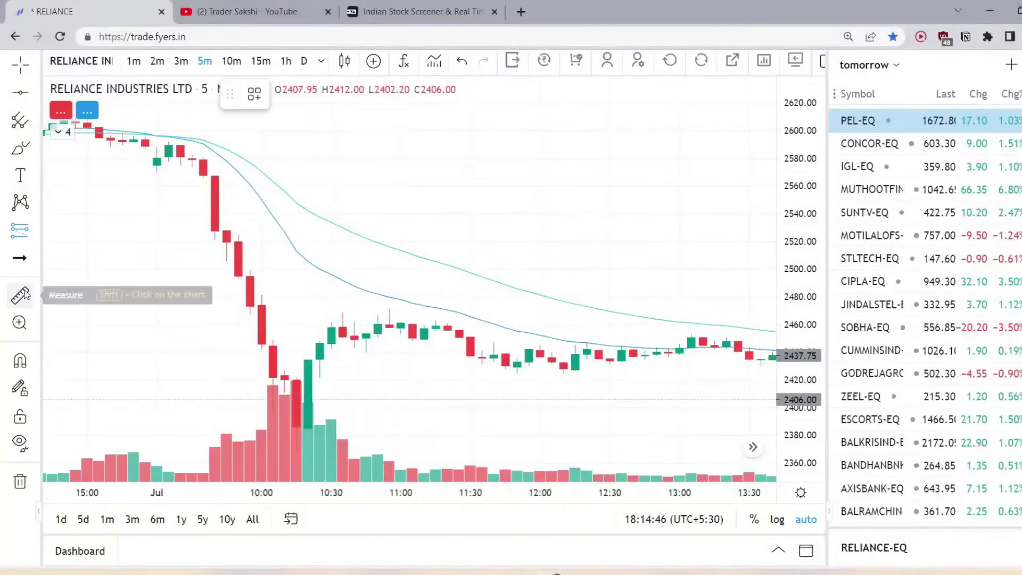
pyautogui.scroll(-1, 327, 181)
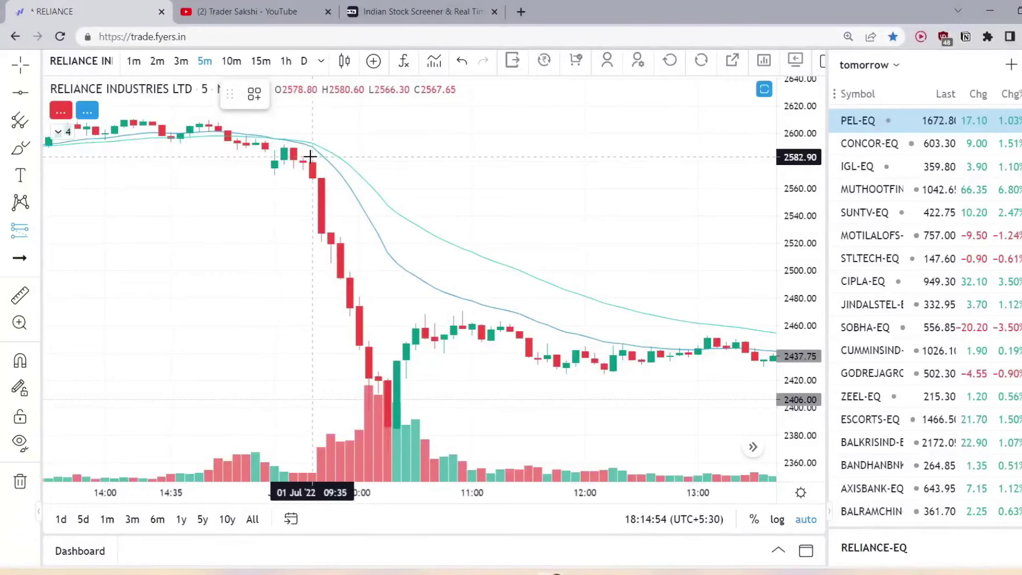
pyautogui.click(289, 178)
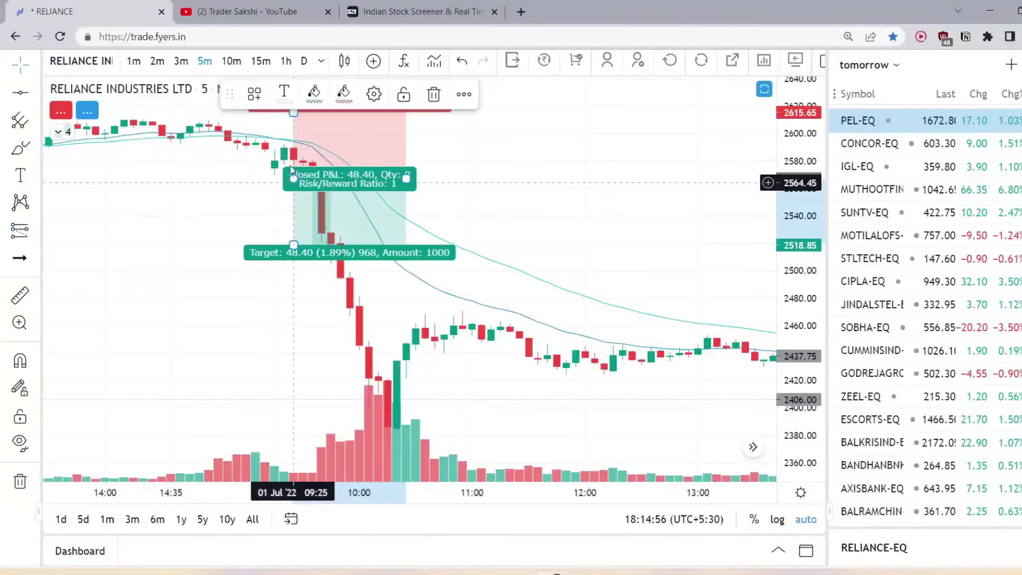
pyautogui.moveTo(293, 111); pyautogui.dragTo(297, 142)
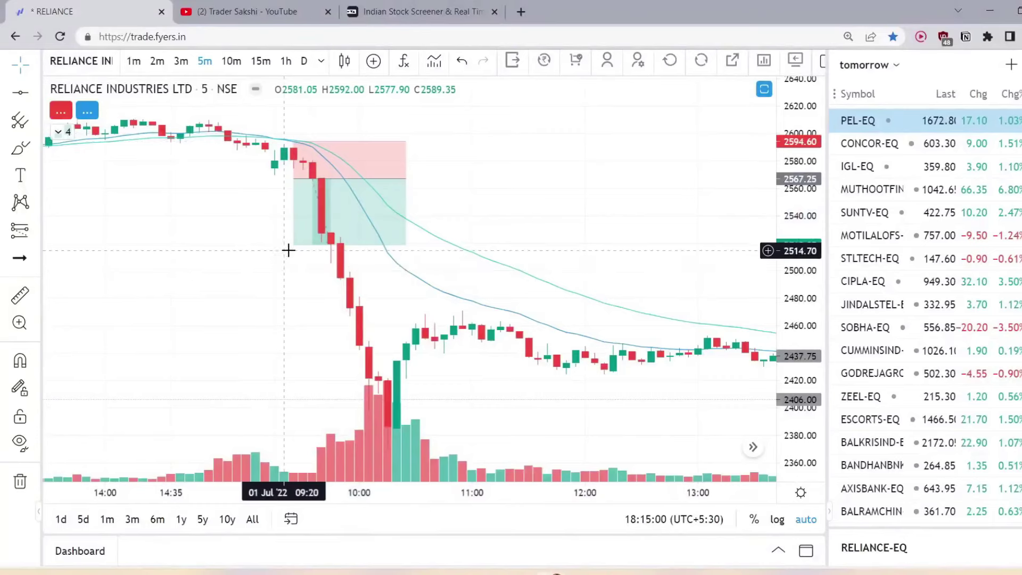
pyautogui.moveTo(292, 244); pyautogui.dragTo(307, 439)
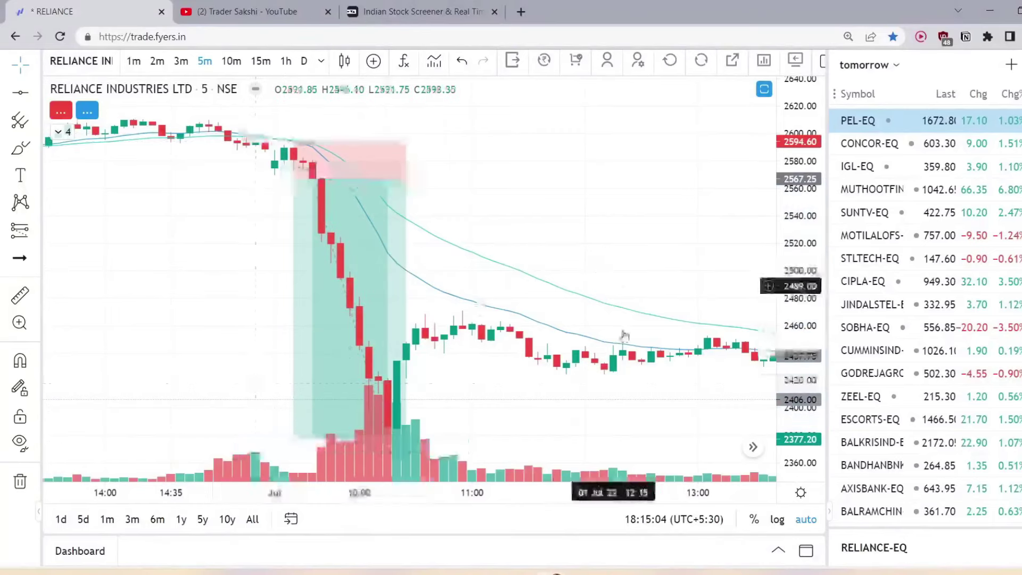
# Step: Place a second Short Position at the 1 July 13:25 candle with entry about 2434.95, stop about 2451.65 and target about 2366.40
pyautogui.moveTo(628, 377); pyautogui.dragTo(424, 361)
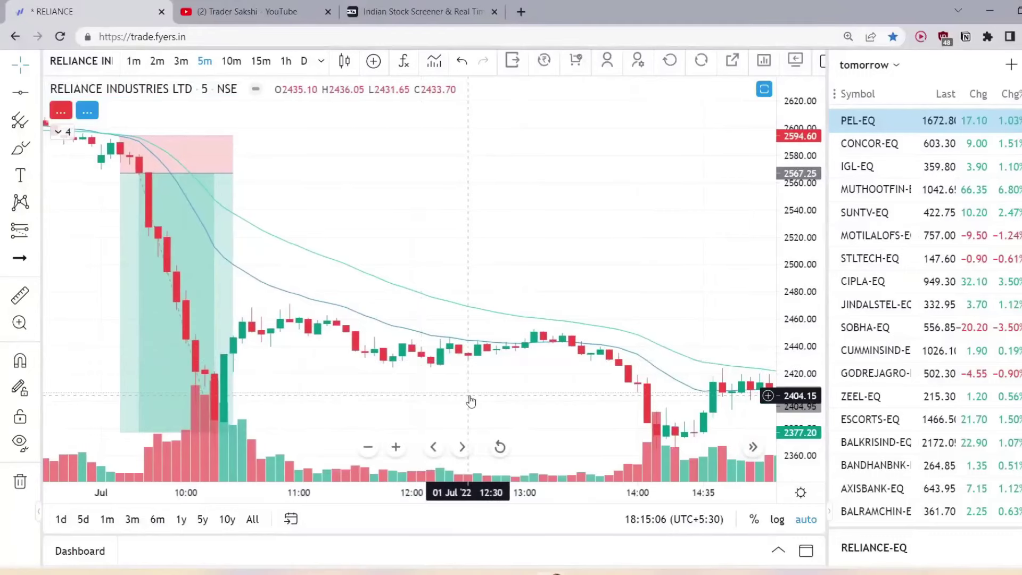
pyautogui.scroll(2, 494, 392)
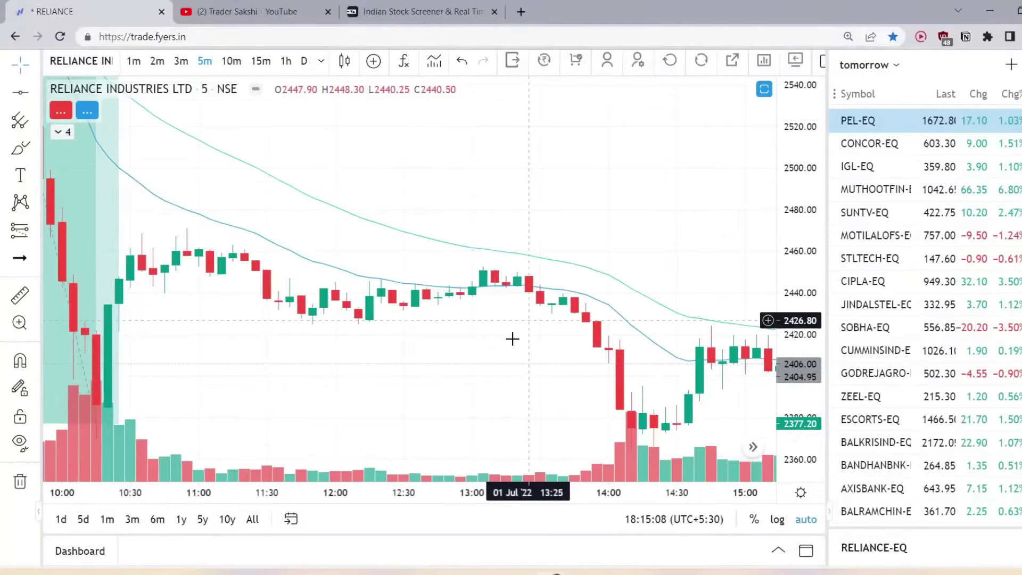
pyautogui.moveTo(513, 337); pyautogui.dragTo(468, 337)
pyautogui.click(37, 230)
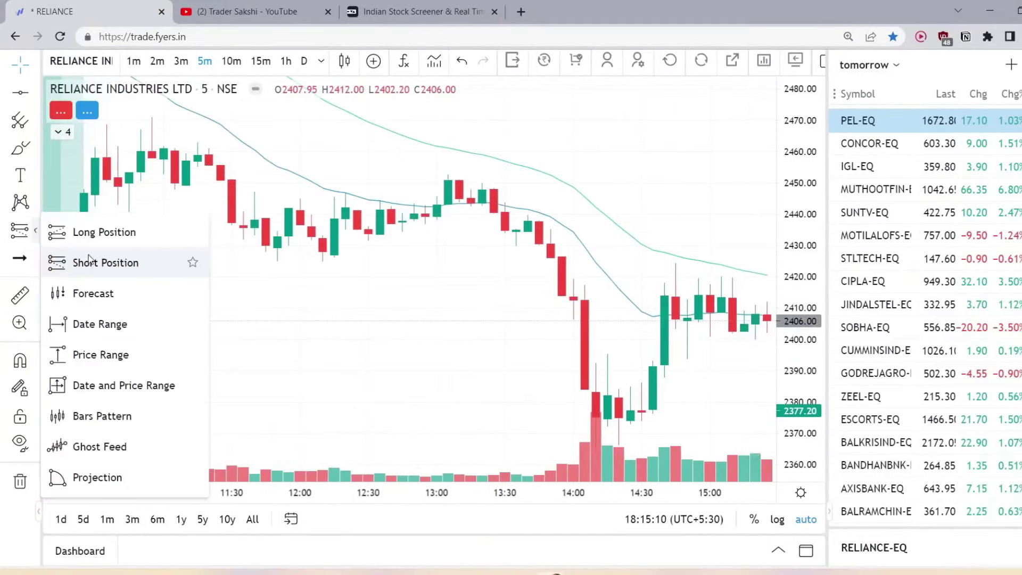
pyautogui.click(89, 262)
pyautogui.click(493, 229)
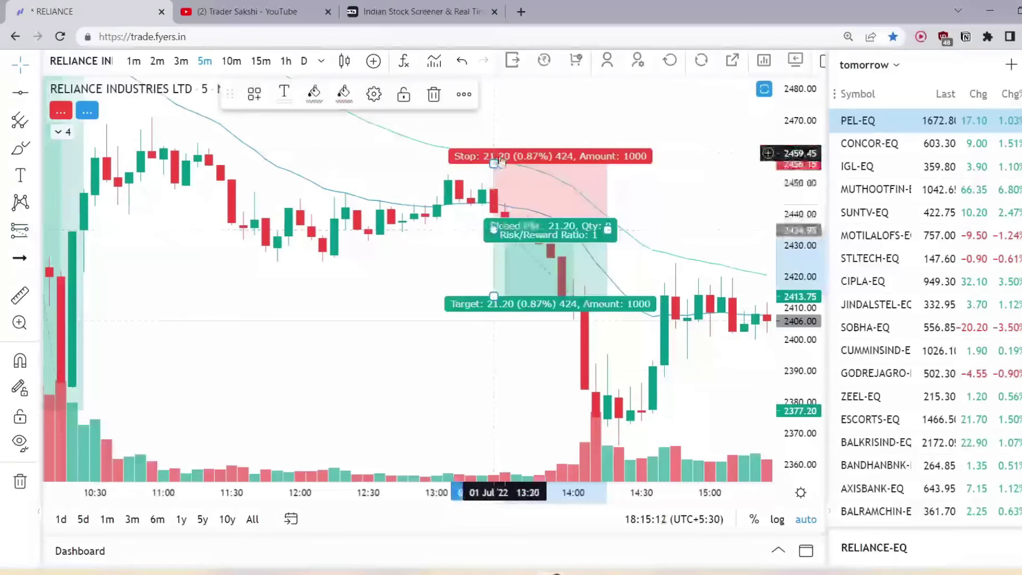
pyautogui.moveTo(494, 161); pyautogui.dragTo(493, 177)
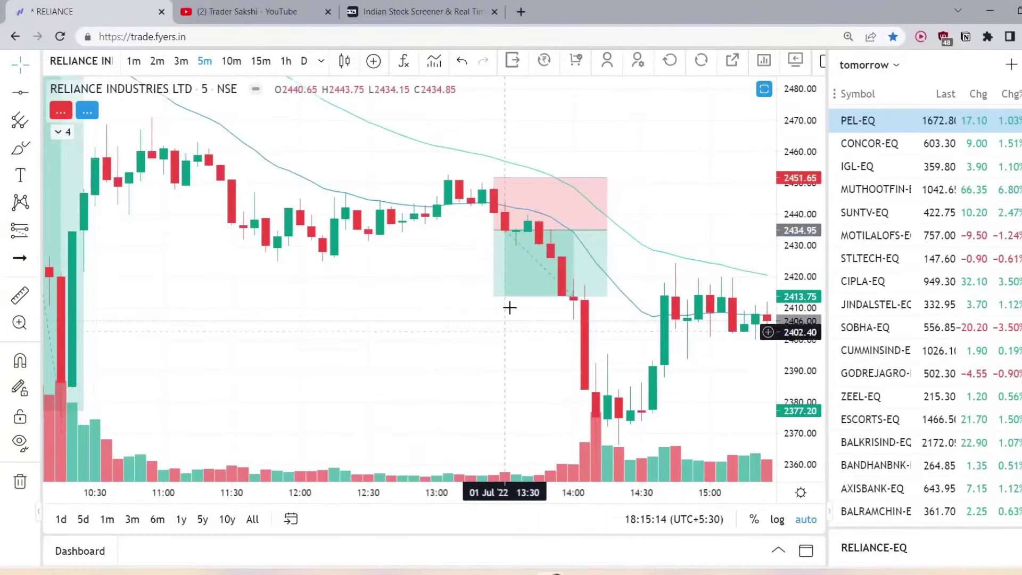
pyautogui.moveTo(494, 296); pyautogui.dragTo(497, 446)
pyautogui.scroll(-5, 477, 398)
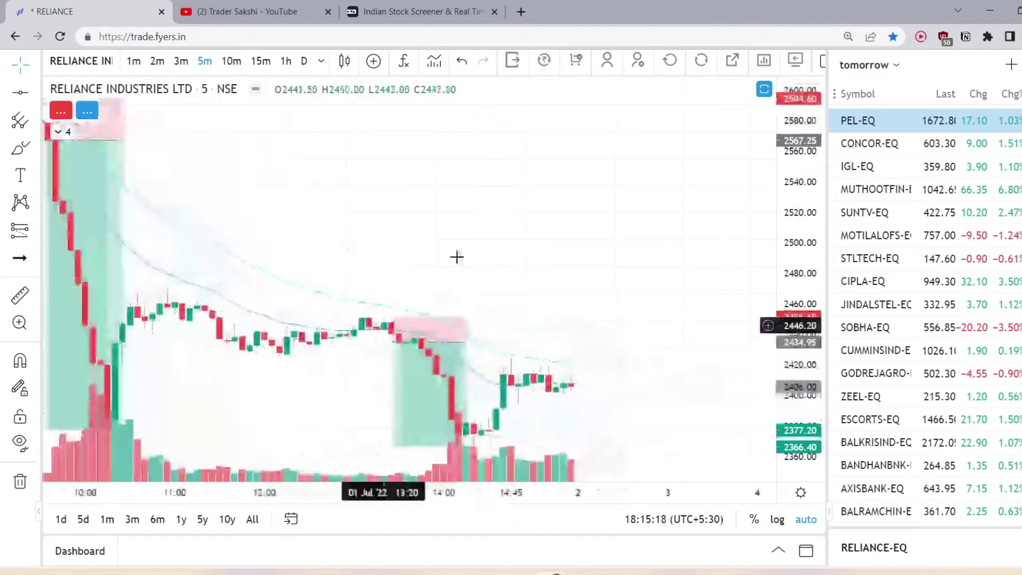
# Step: Check the second stock in the Tickertape screen, then return to Fyers and load the ICICI Bank chart by searching ICICI
pyautogui.click(421, 11)
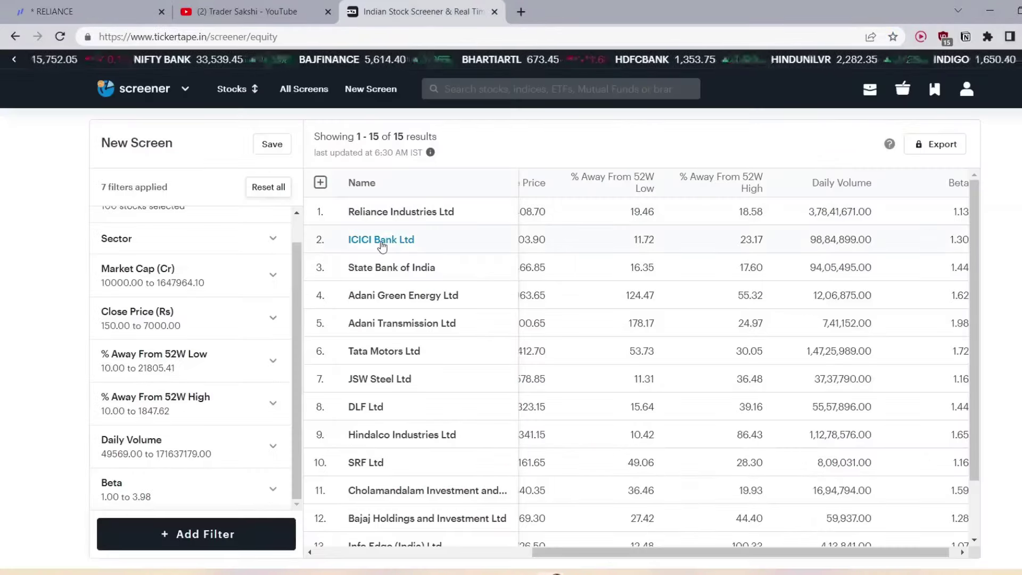
pyautogui.click(58, 11)
pyautogui.click(101, 67)
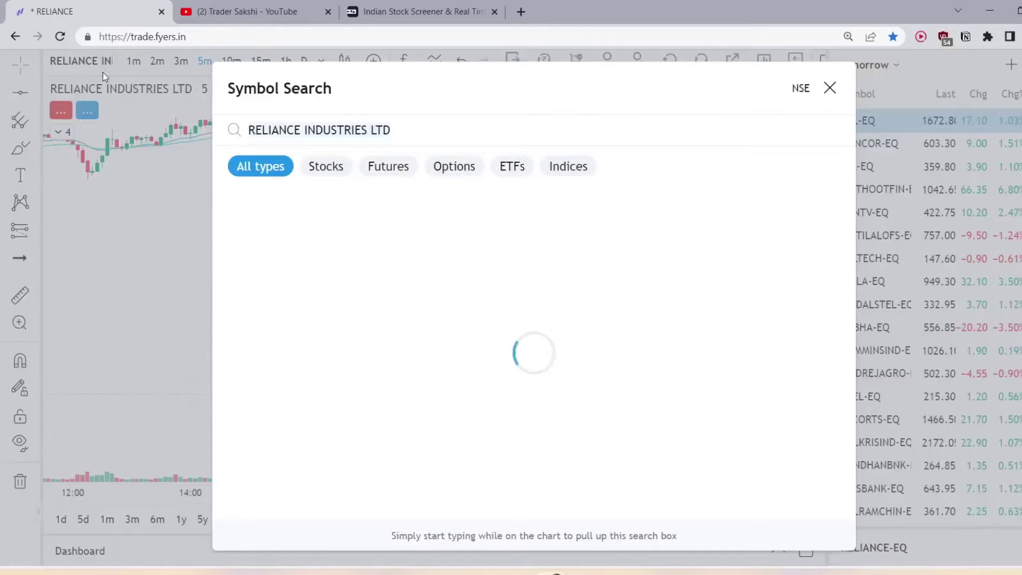
pyautogui.press('BackSpace')
pyautogui.write('ICICI')
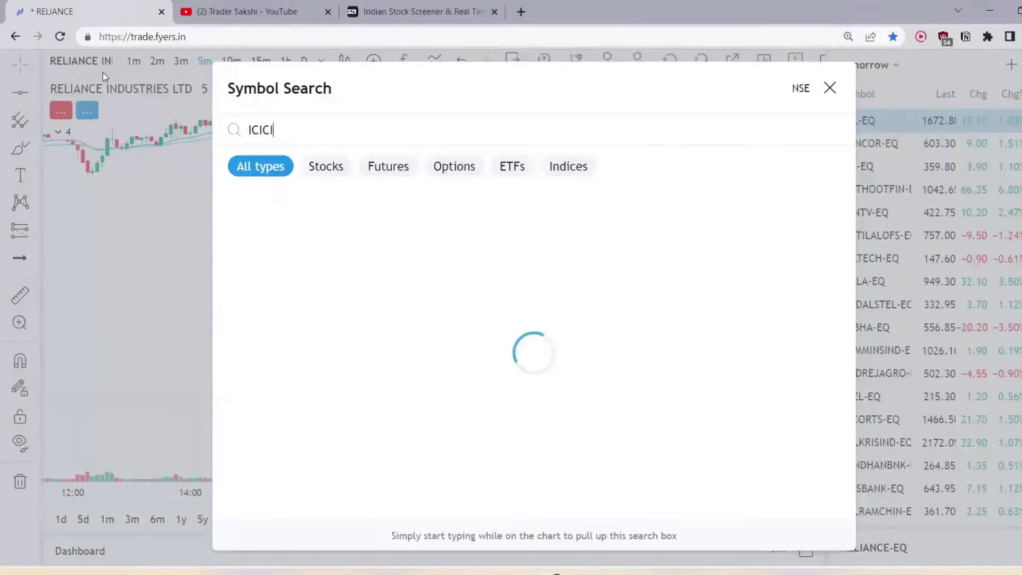
pyautogui.press('Return')
# Step: Place a Short Position at the 1 July 09:15 candle with entry about 701.35, stop about 704.15 and target about 694.25
pyautogui.scroll(4, 597, 301)
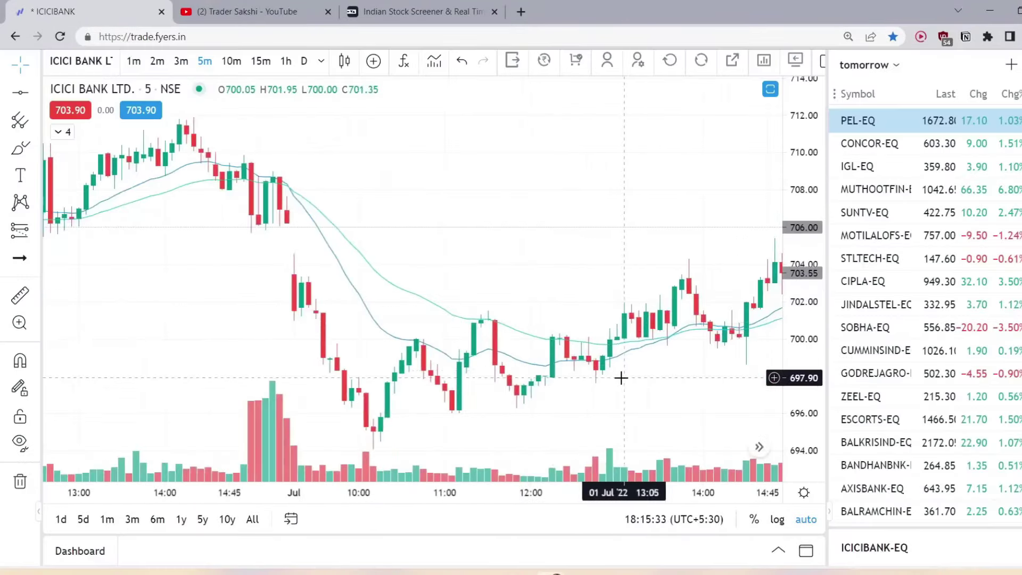
pyautogui.scroll(-4, 621, 377)
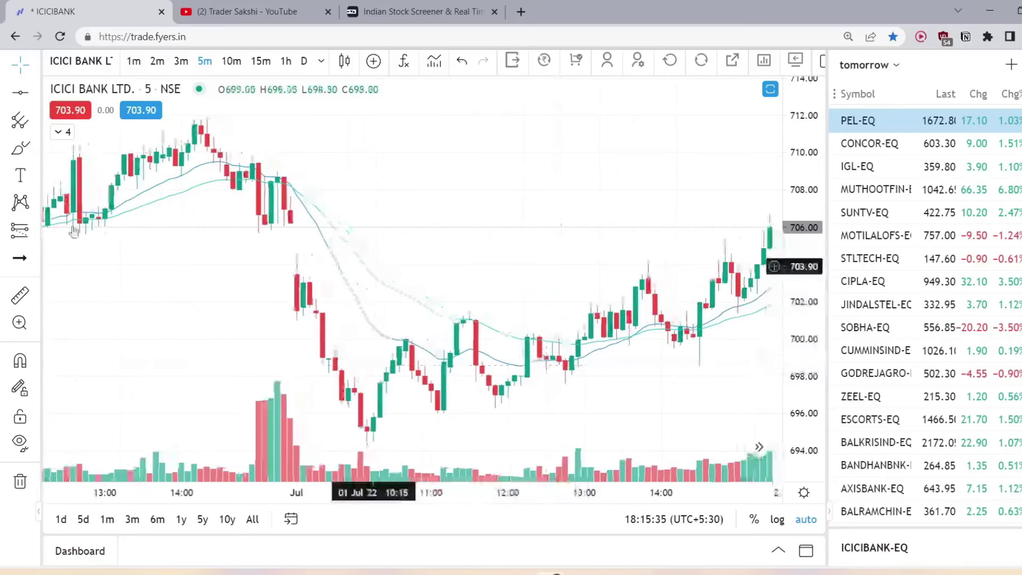
pyautogui.click(36, 232)
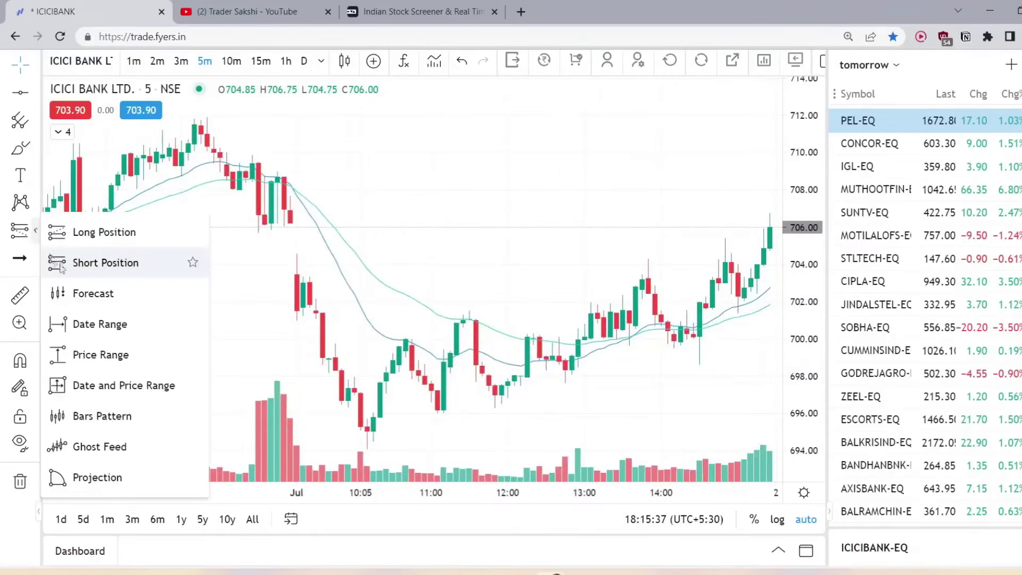
pyautogui.click(63, 264)
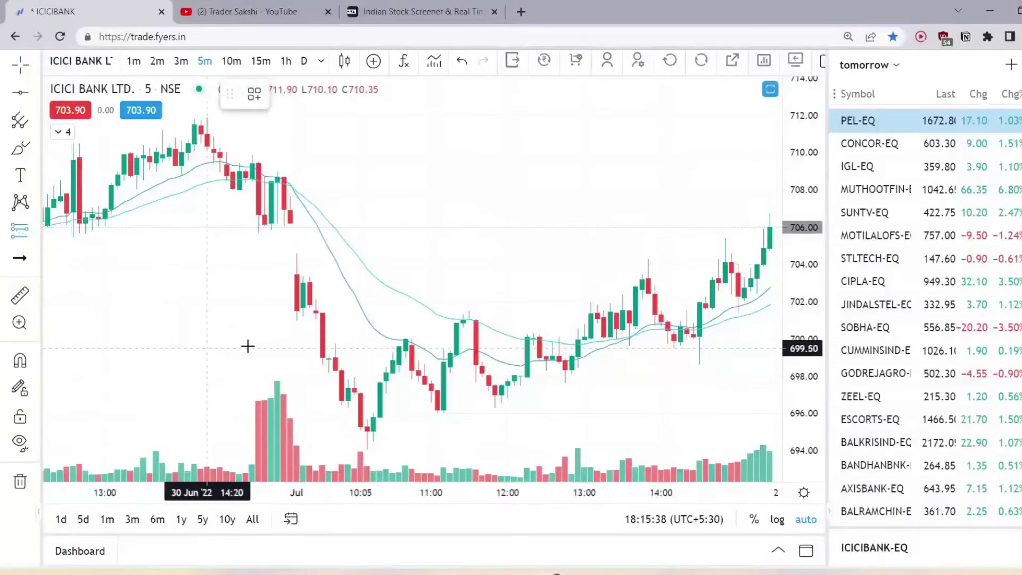
pyautogui.click(298, 314)
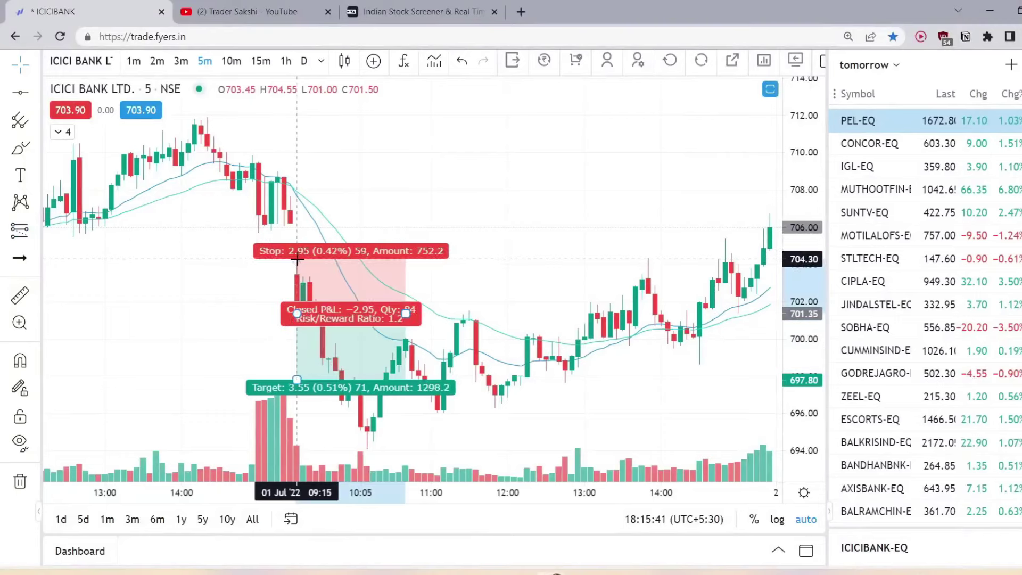
pyautogui.moveTo(297, 260); pyautogui.dragTo(296, 261)
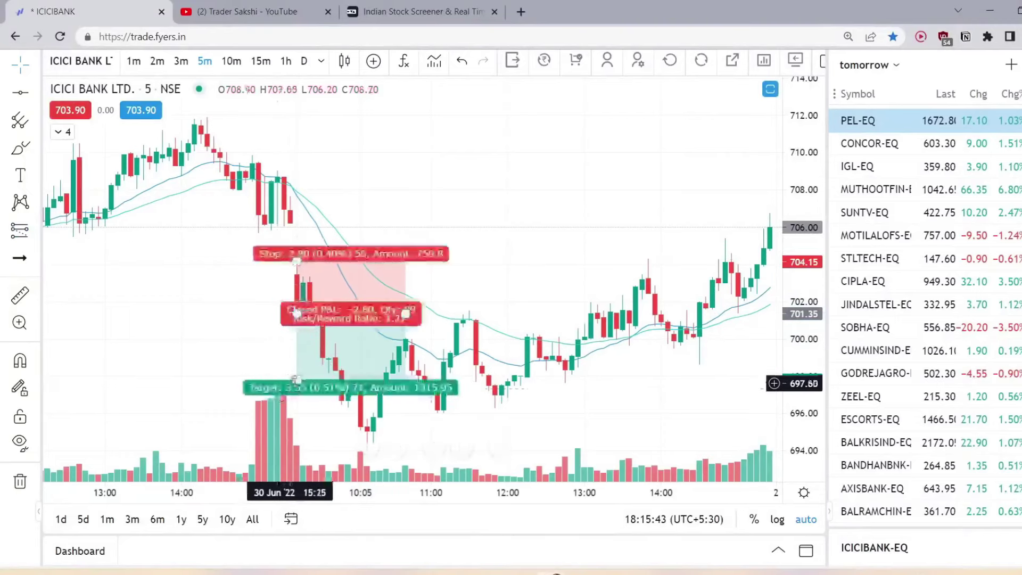
pyautogui.moveTo(296, 380); pyautogui.dragTo(333, 446)
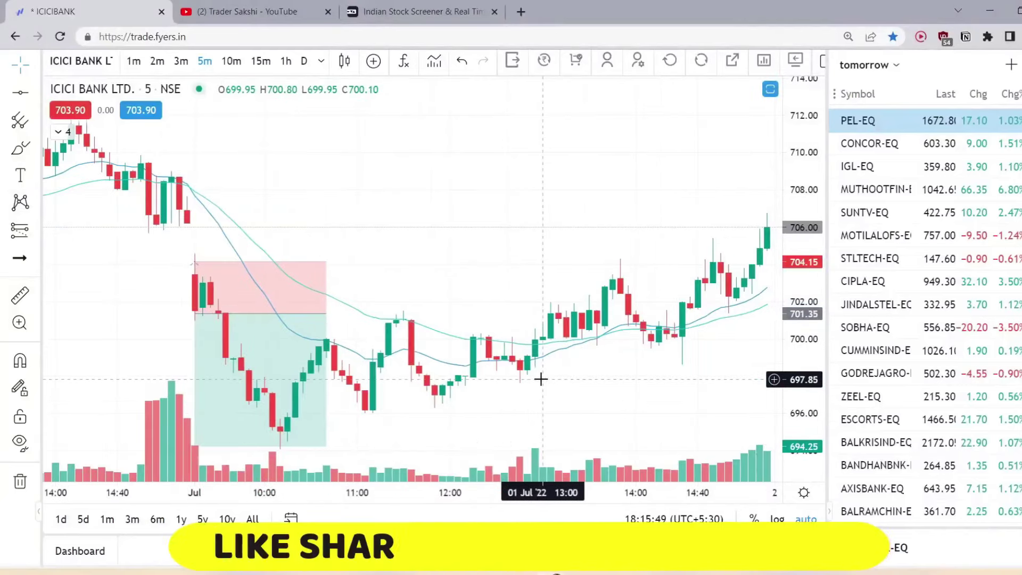
# Step: Place a Long Position at the 1 July 12:50 candle with entry about 700.10, stop about 698.10 and target about 706.80
pyautogui.moveTo(540, 377); pyautogui.dragTo(514, 377)
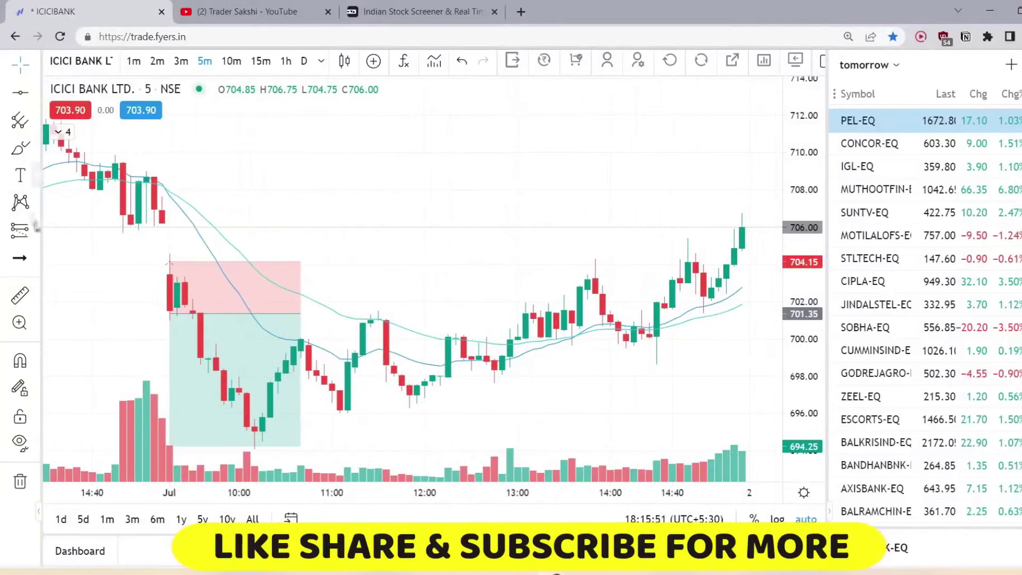
pyautogui.click(34, 228)
pyautogui.click(103, 230)
pyautogui.click(503, 377)
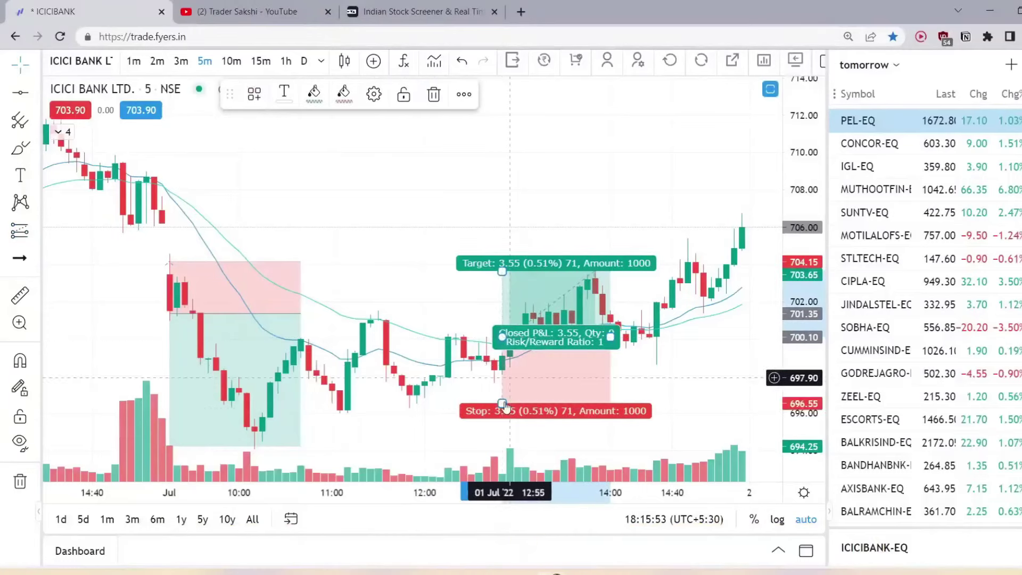
pyautogui.moveTo(504, 407); pyautogui.dragTo(485, 374)
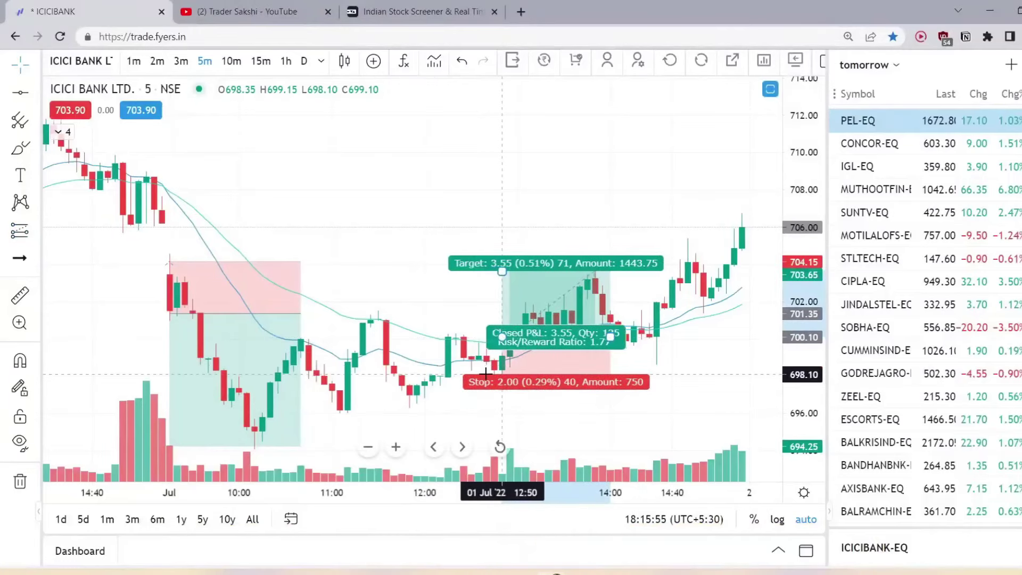
pyautogui.moveTo(483, 271); pyautogui.dragTo(481, 212)
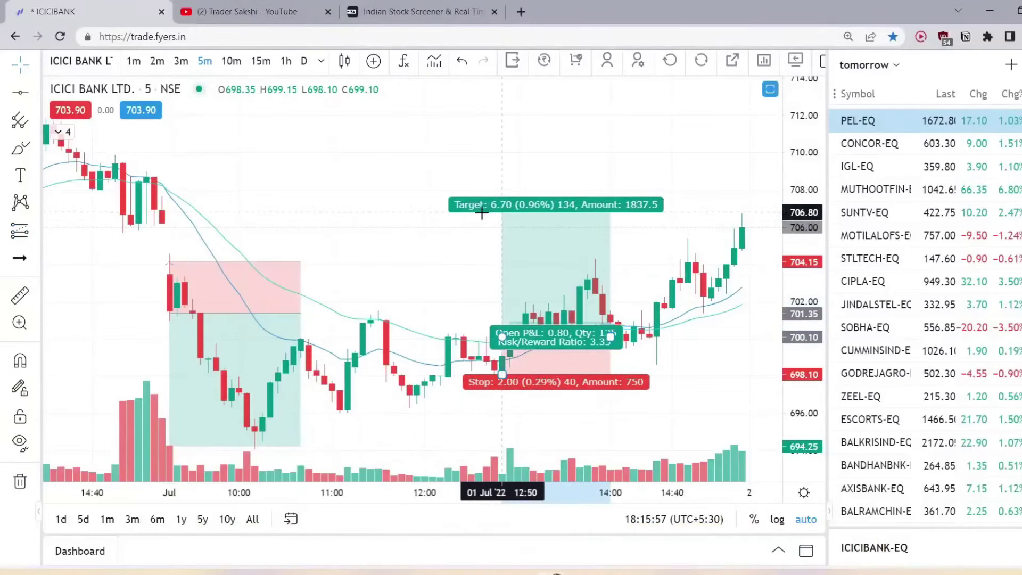
pyautogui.scroll(-3, 467, 319)
pyautogui.moveTo(598, 402); pyautogui.dragTo(517, 383)
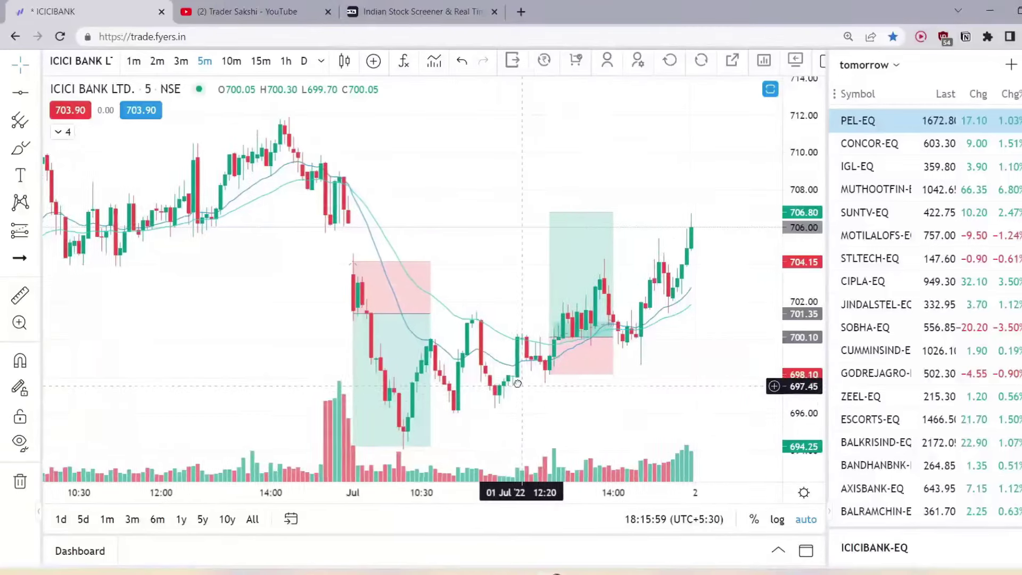
pyautogui.scroll(3, 515, 383)
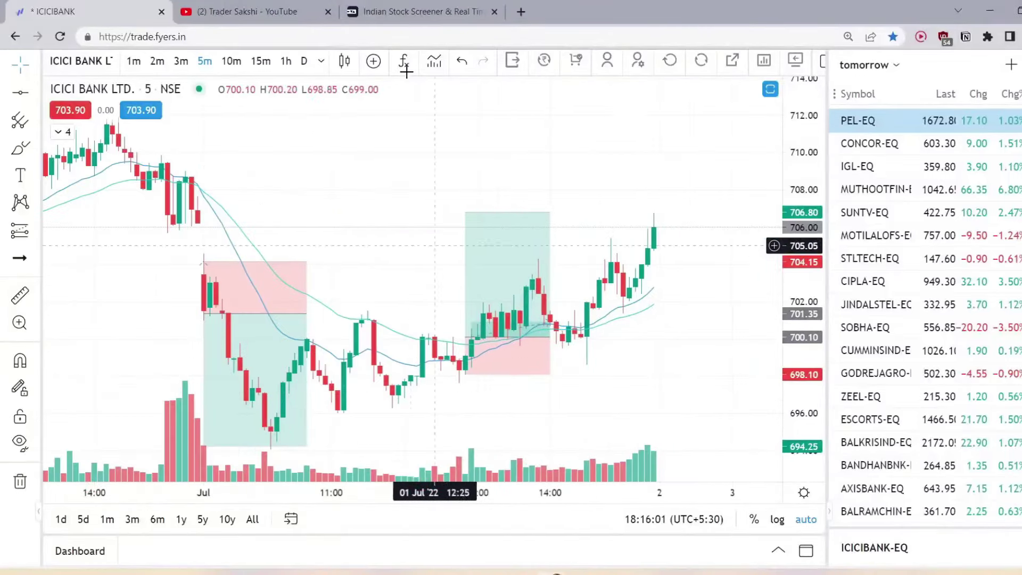
# Step: Switch to the Tickertape screener, look through the screened stocks and save the screen under the name New Screen v
pyautogui.click(420, 11)
pyautogui.scroll(-2, 375, 449)
pyautogui.scroll(2, 379, 328)
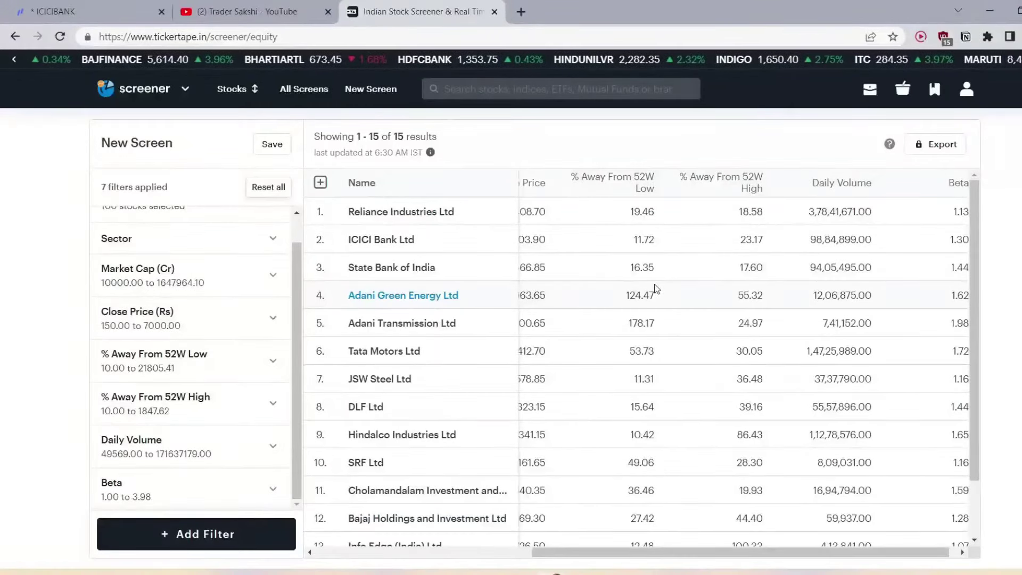
pyautogui.scroll(-2, 656, 288)
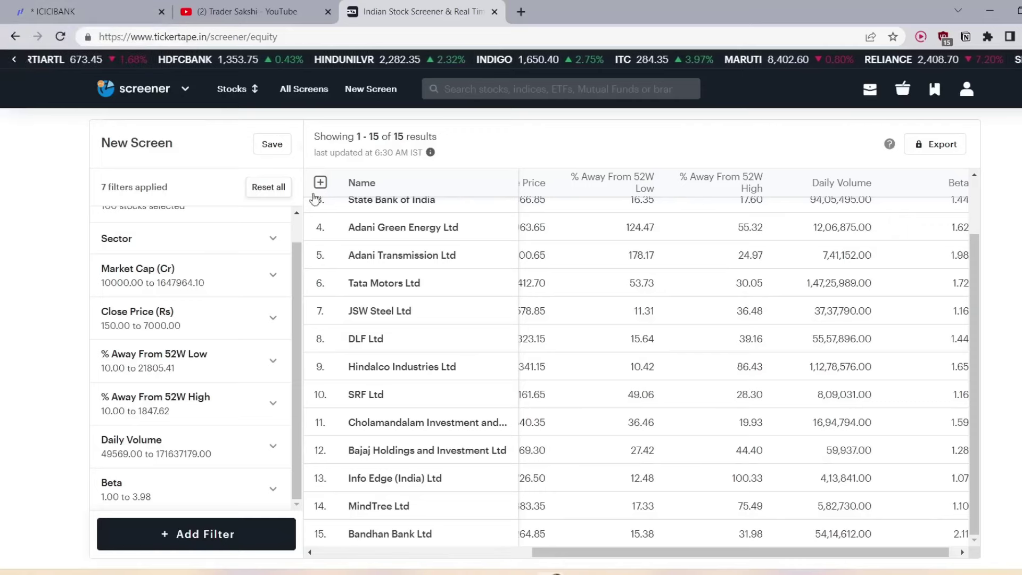
pyautogui.scroll(2, 435, 361)
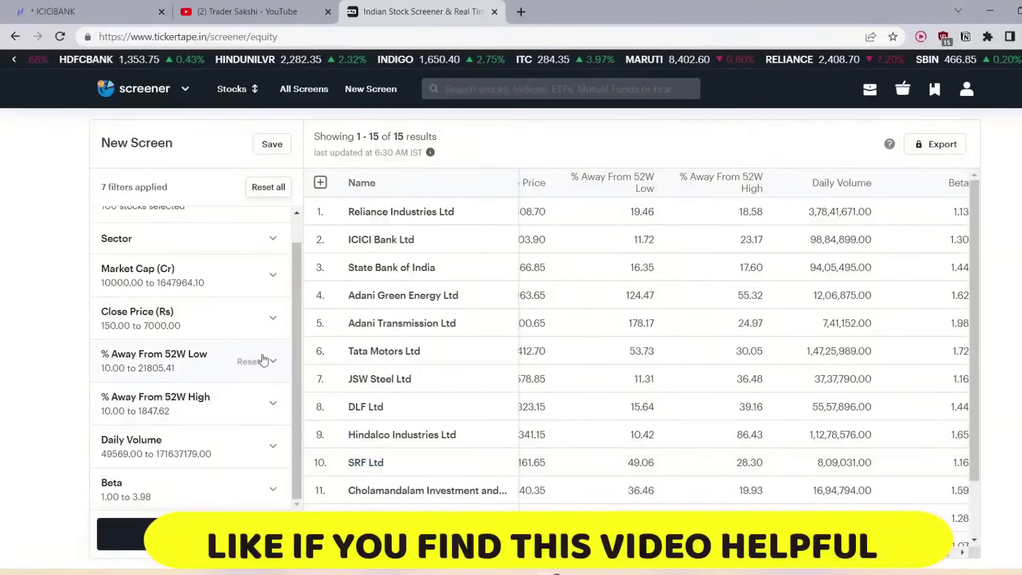
pyautogui.click(277, 144)
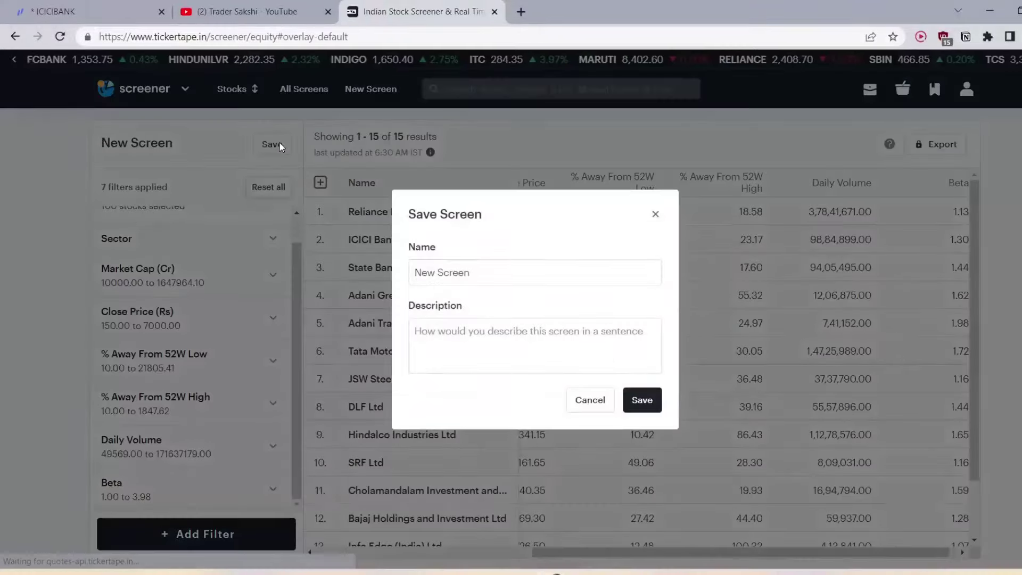
pyautogui.click(492, 269)
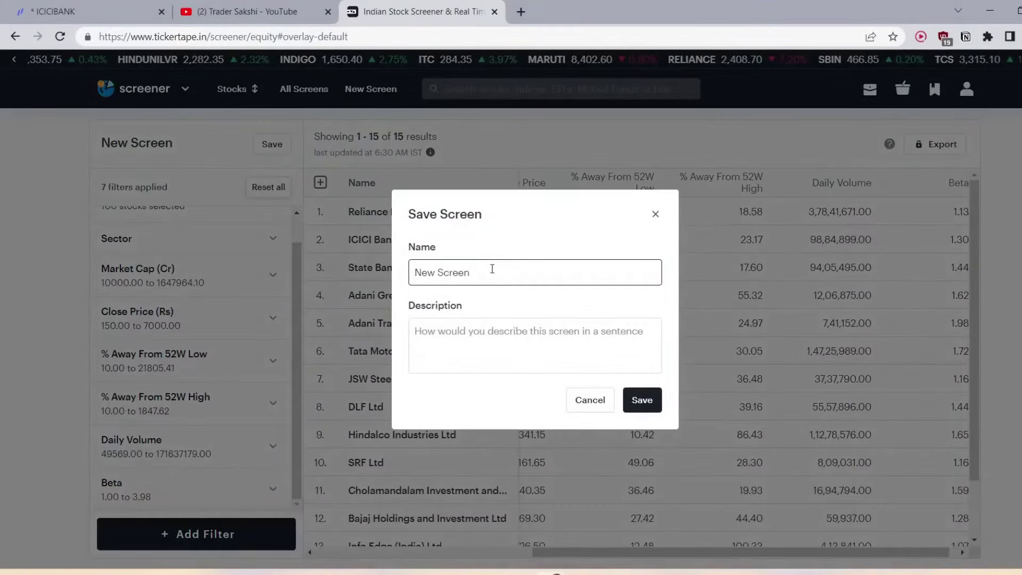
pyautogui.click(645, 406)
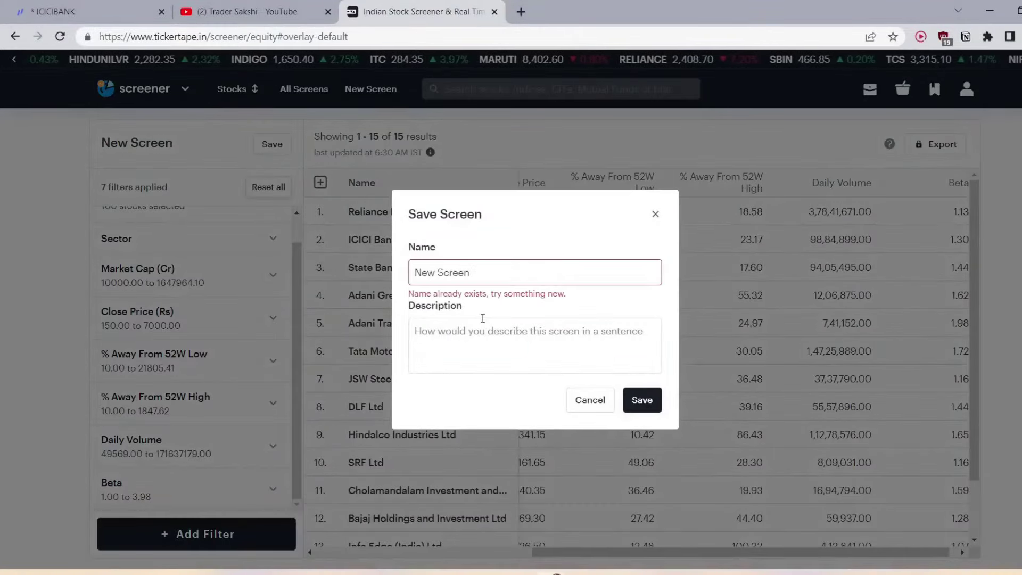
pyautogui.click(462, 273)
pyautogui.click(491, 274)
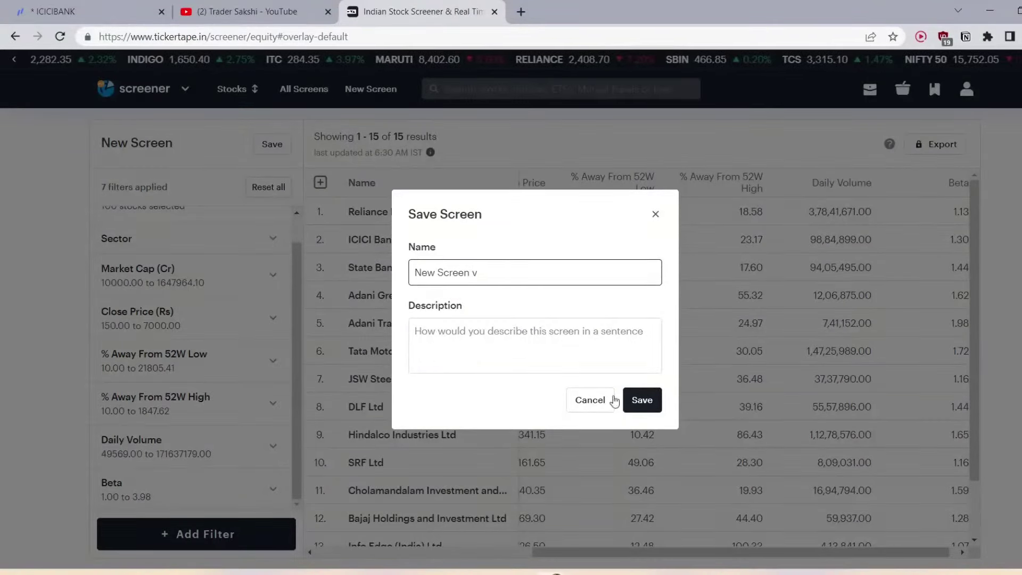
pyautogui.click(645, 397)
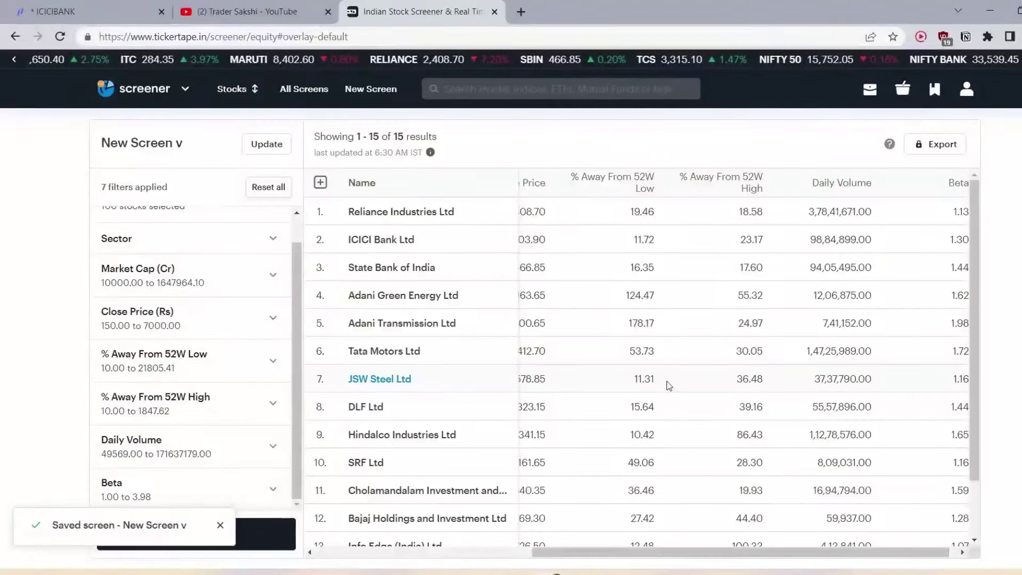
pyautogui.moveTo(744, 559); pyautogui.dragTo(508, 555)
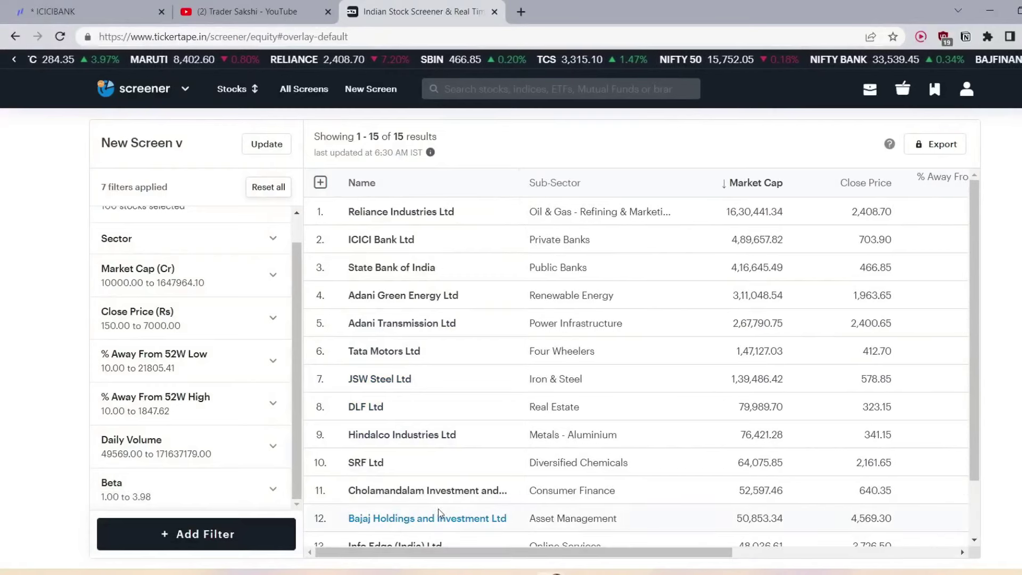